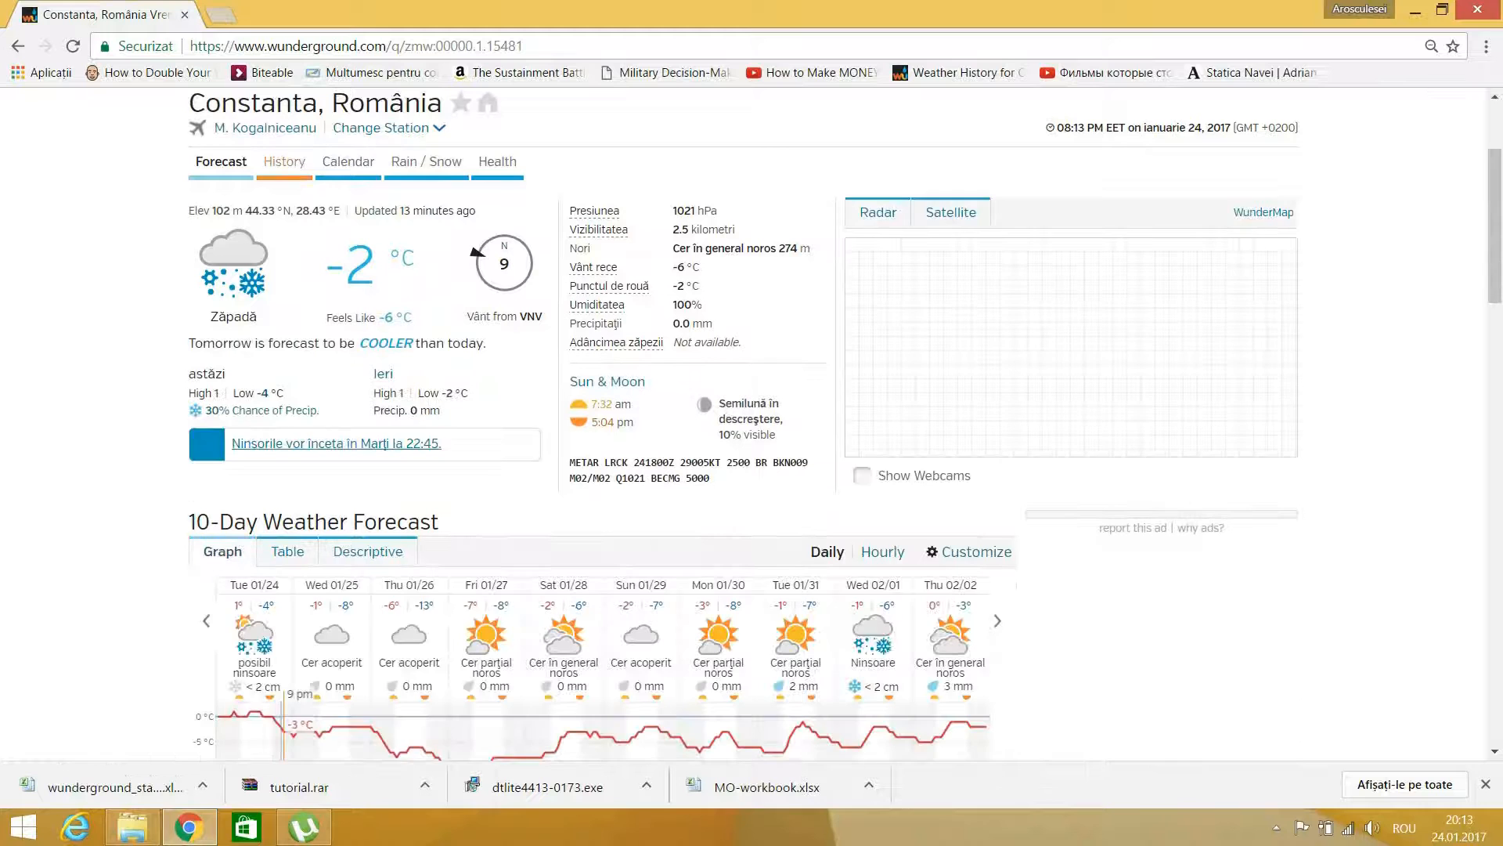
# - Open the custom weather history for Constanta and set the start date to 1 ianuarie 2013
pyautogui.click(283, 161)
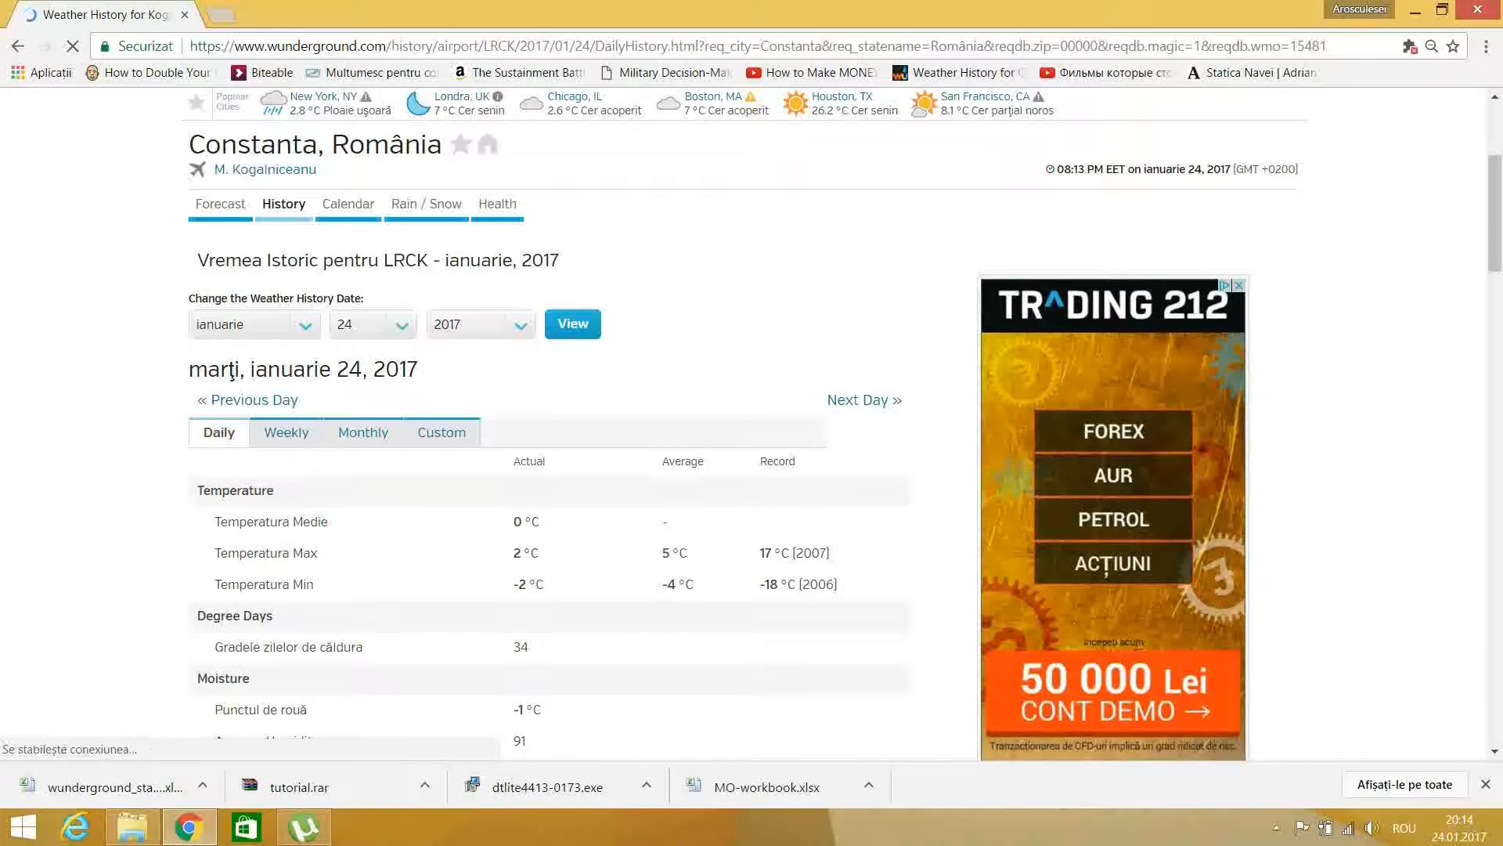
pyautogui.click(442, 432)
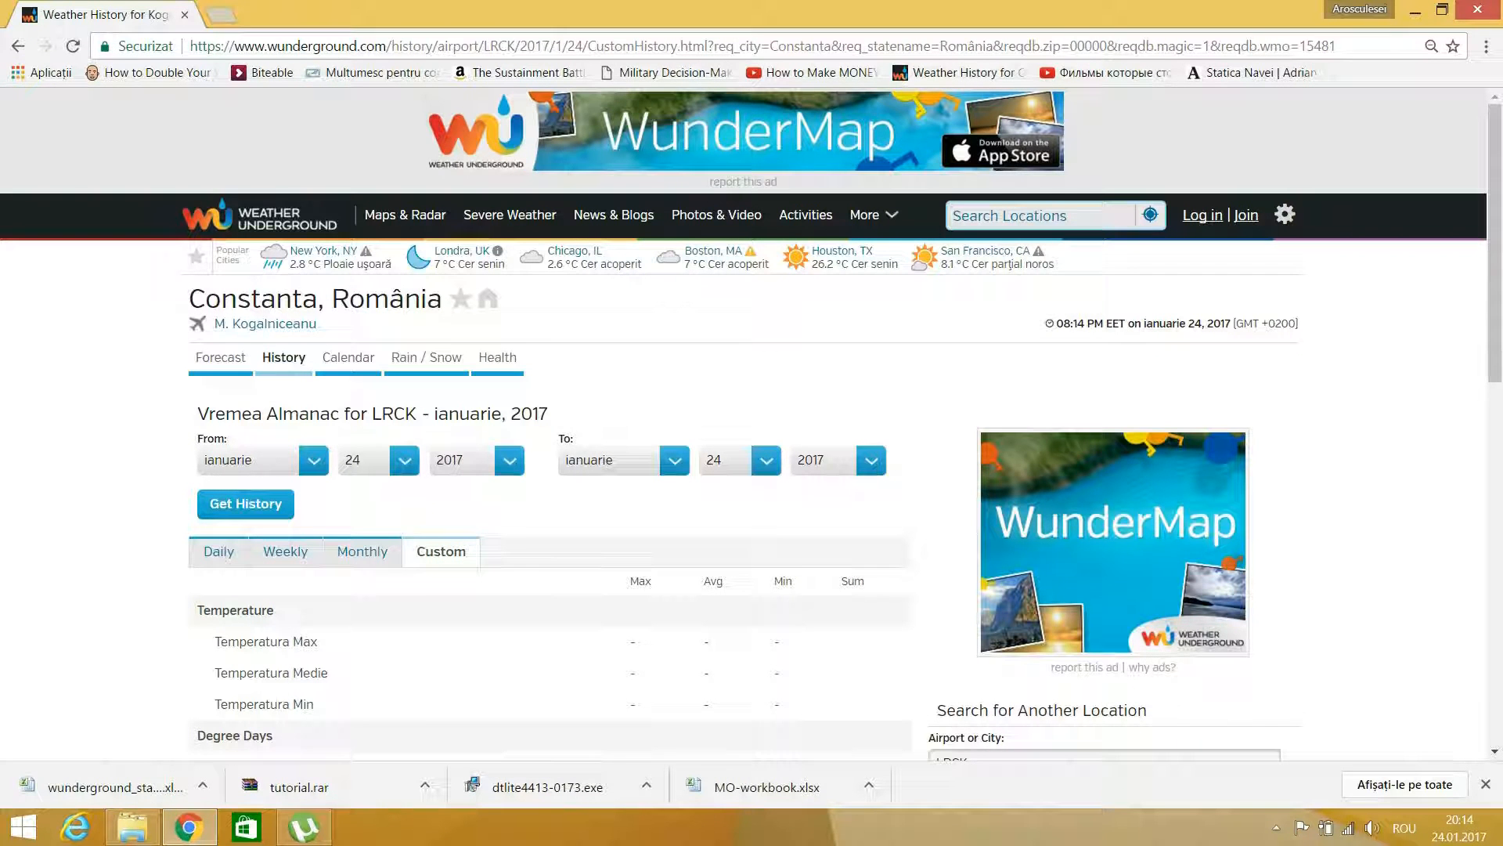
pyautogui.click(375, 460)
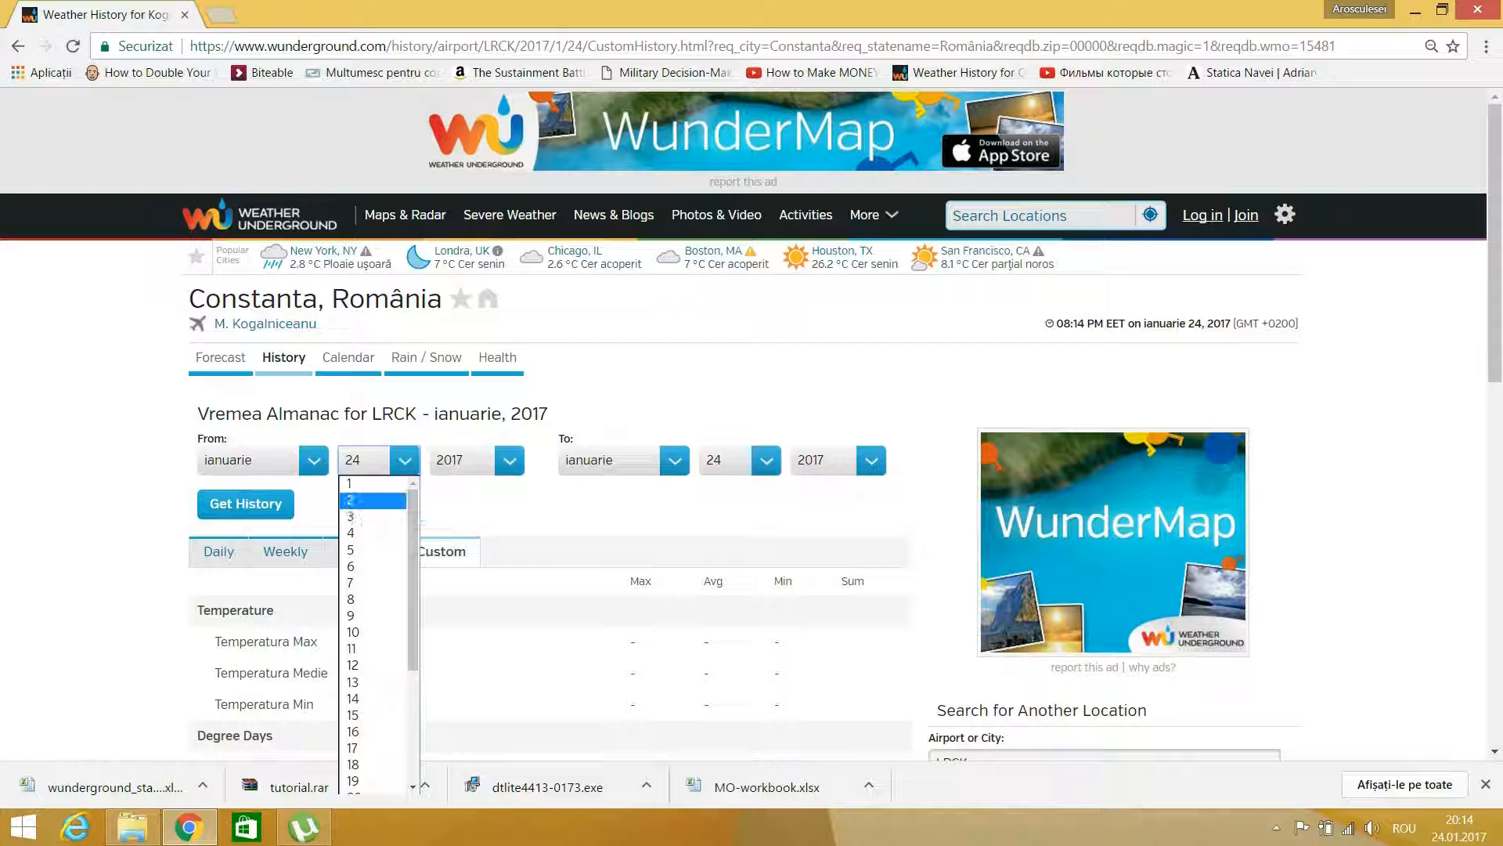
pyautogui.click(372, 483)
pyautogui.click(477, 460)
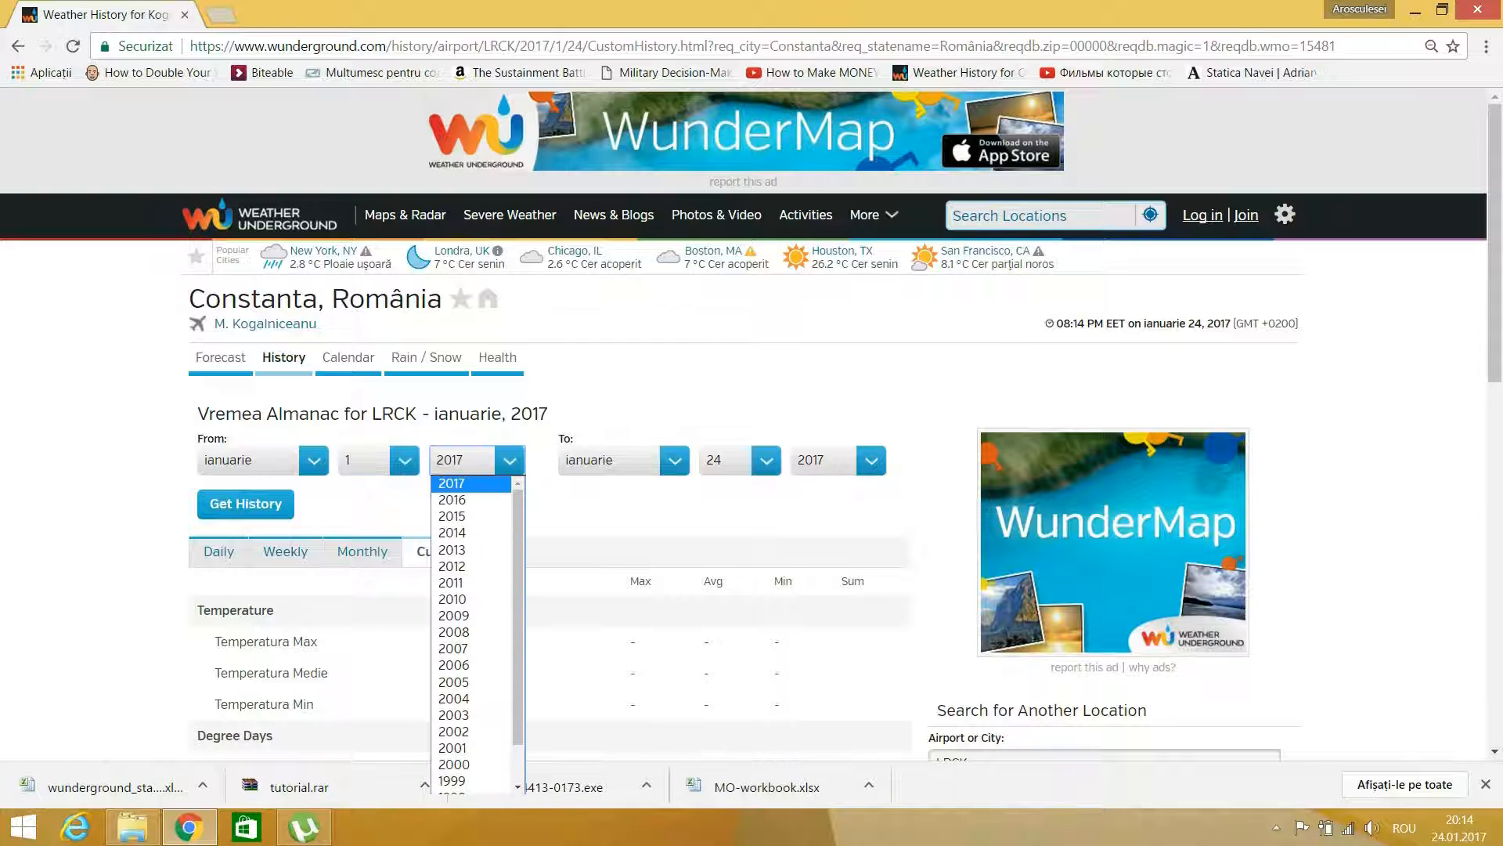
pyautogui.scroll(-1, 474, 634)
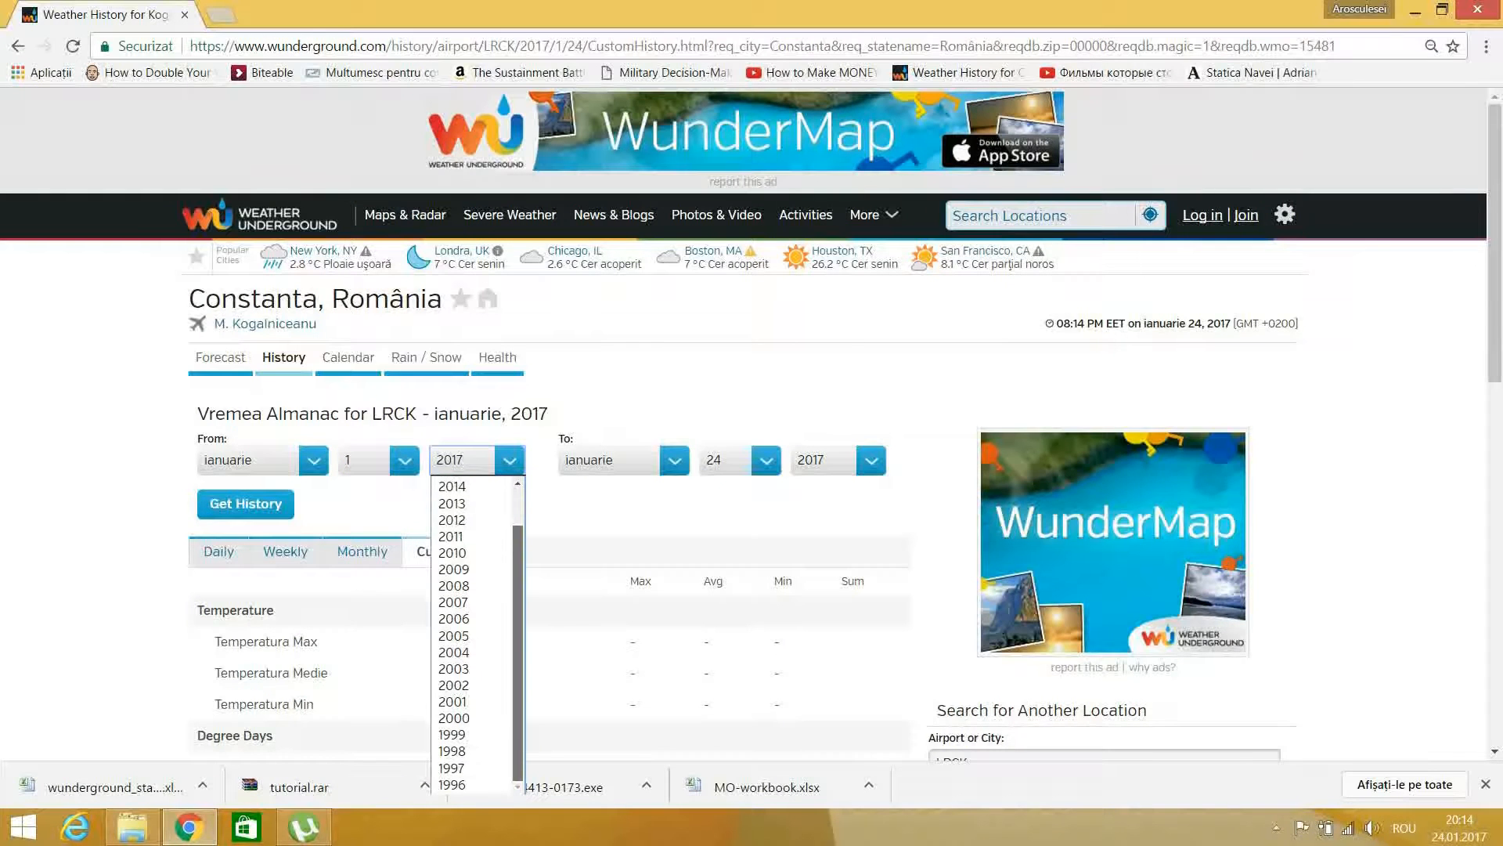
pyautogui.click(452, 515)
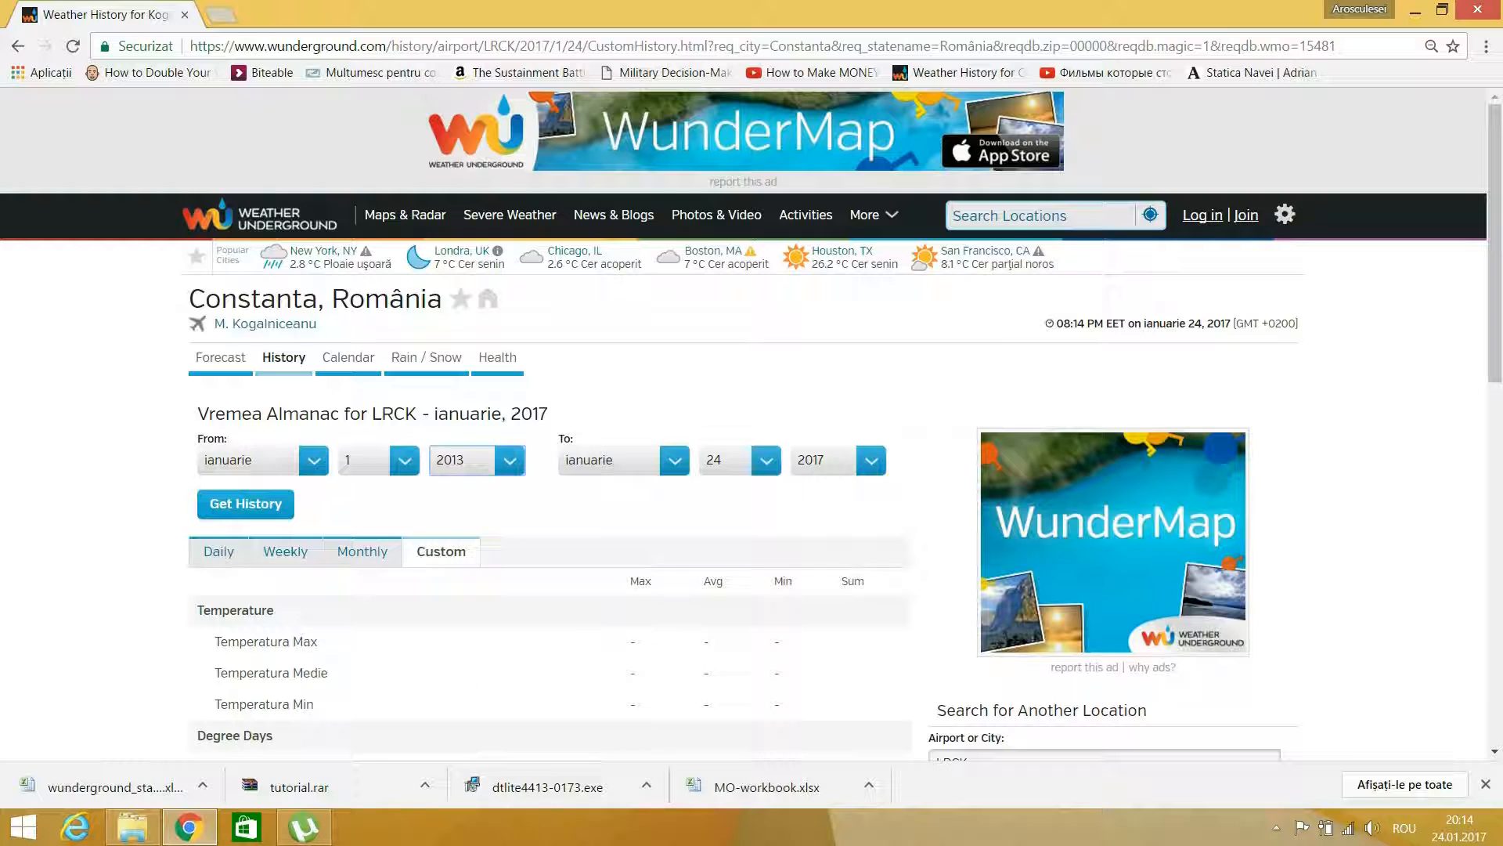
# - Set the end date to 31 decembrie 2013 and retrieve the history
pyautogui.click(764, 460)
pyautogui.moveTo(773, 549); pyautogui.dragTo(774, 627)
pyautogui.click(715, 784)
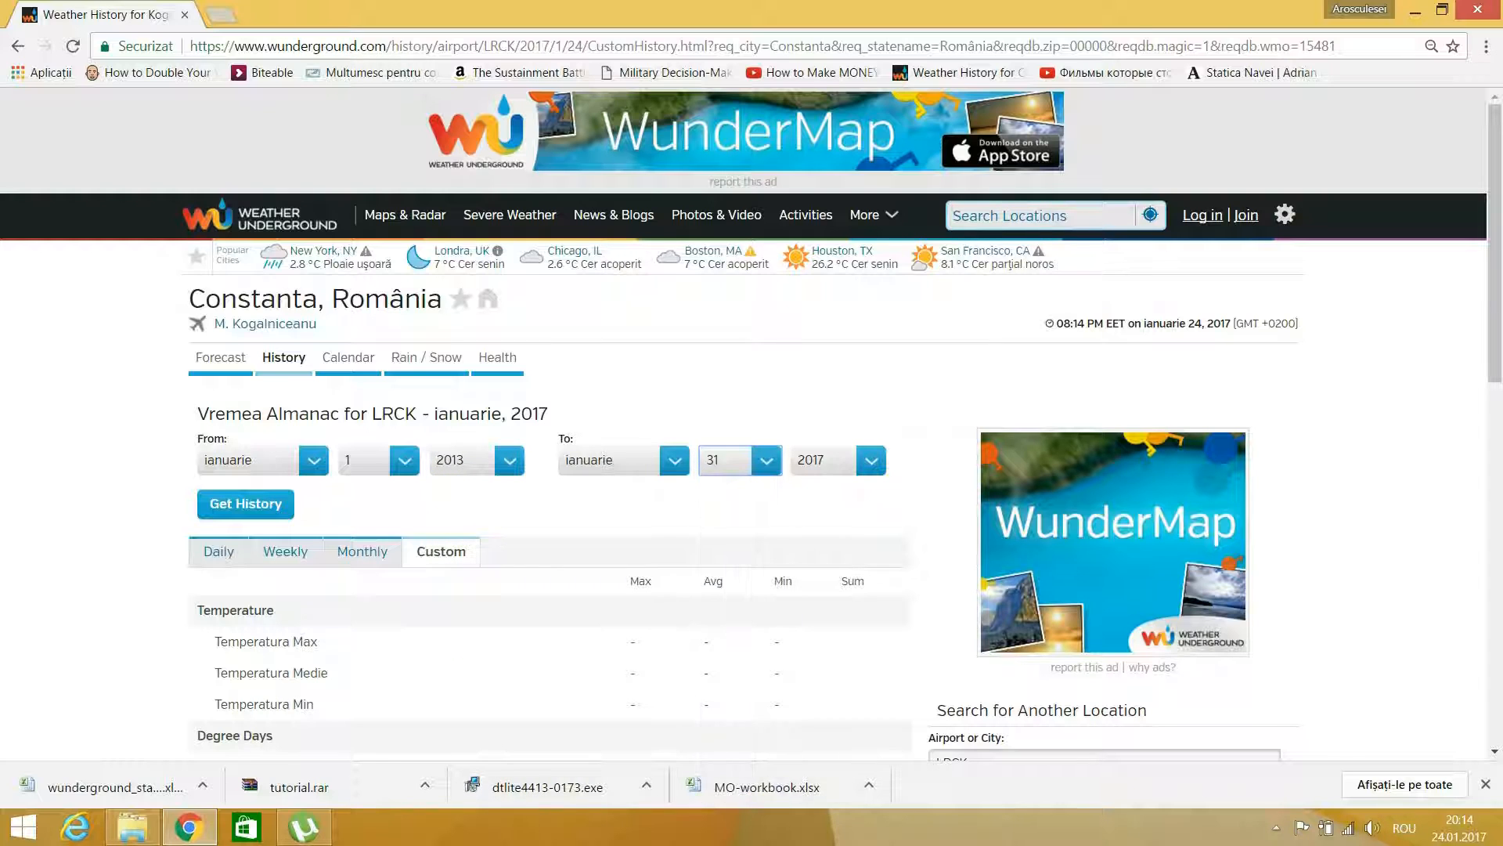
pyautogui.click(673, 460)
pyautogui.press('Down')
pyautogui.press('Down')
pyautogui.press('Down')
pyautogui.press('Down')
pyautogui.press('Down')
pyautogui.press('Down')
pyautogui.press('Down')
pyautogui.press('Down')
pyautogui.press('Down')
pyautogui.press('Down')
pyautogui.press('Down')
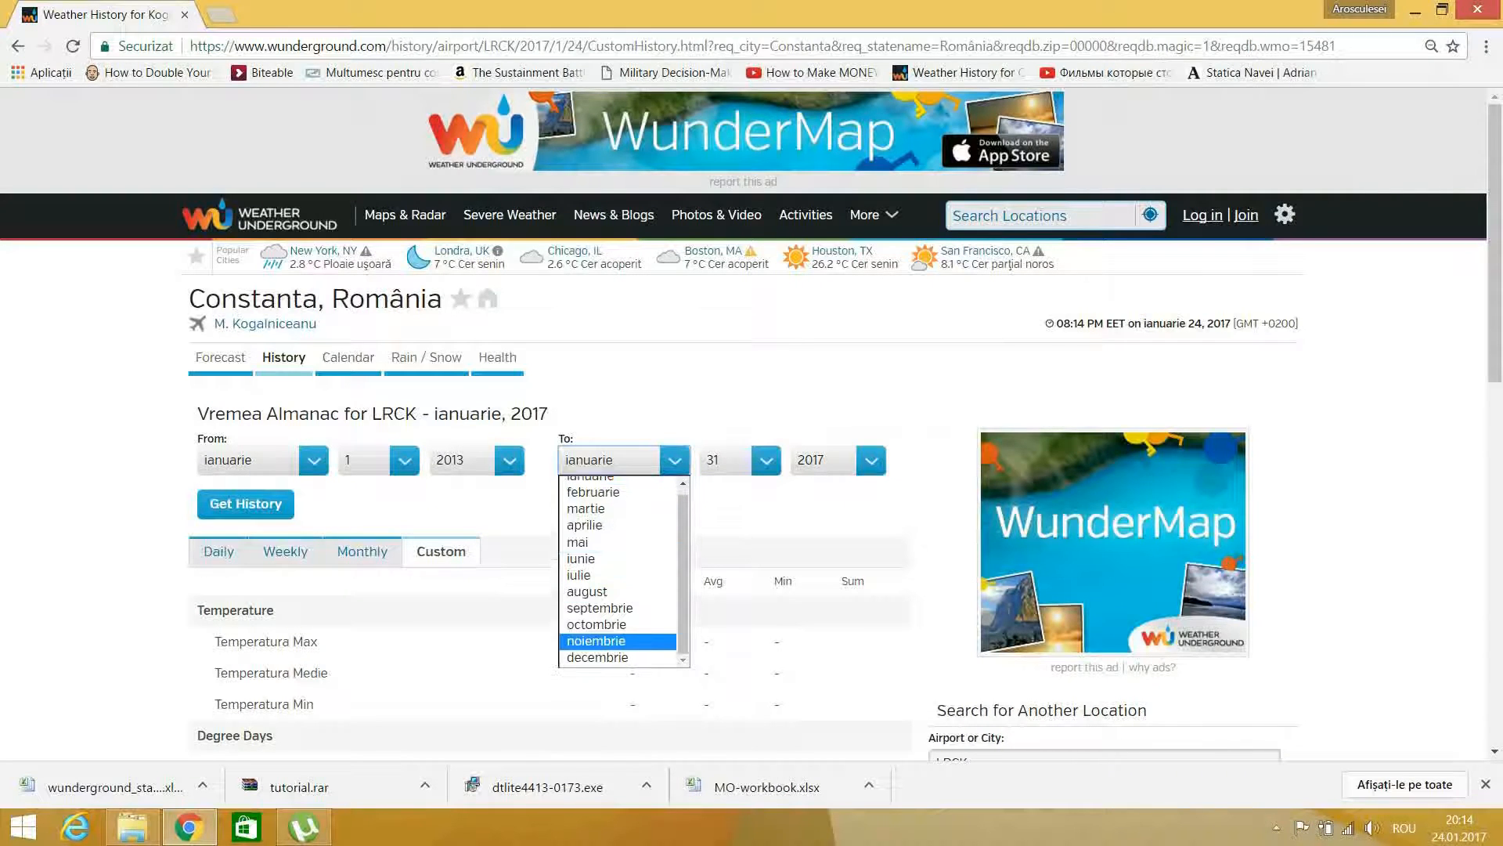
pyautogui.press('Return')
pyautogui.press('Tab')
pyautogui.press('Tab')
pyautogui.hotkey('alt', 'Down')
pyautogui.press('Down')
pyautogui.press('Down')
pyautogui.press('Down')
pyautogui.press('Down')
pyautogui.press('Return')
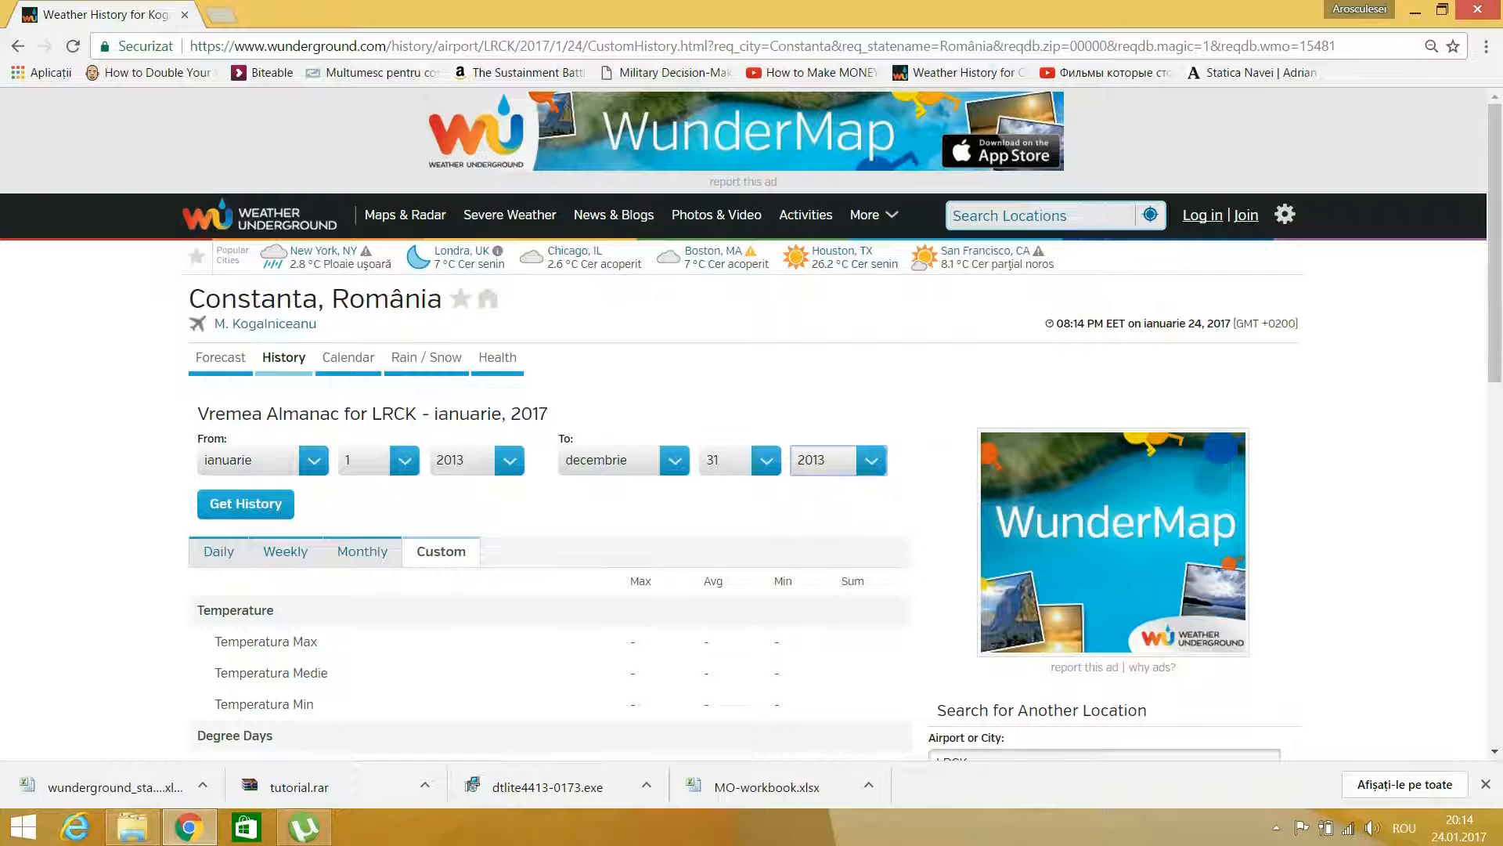
pyautogui.press('Tab')
pyautogui.press('Return')
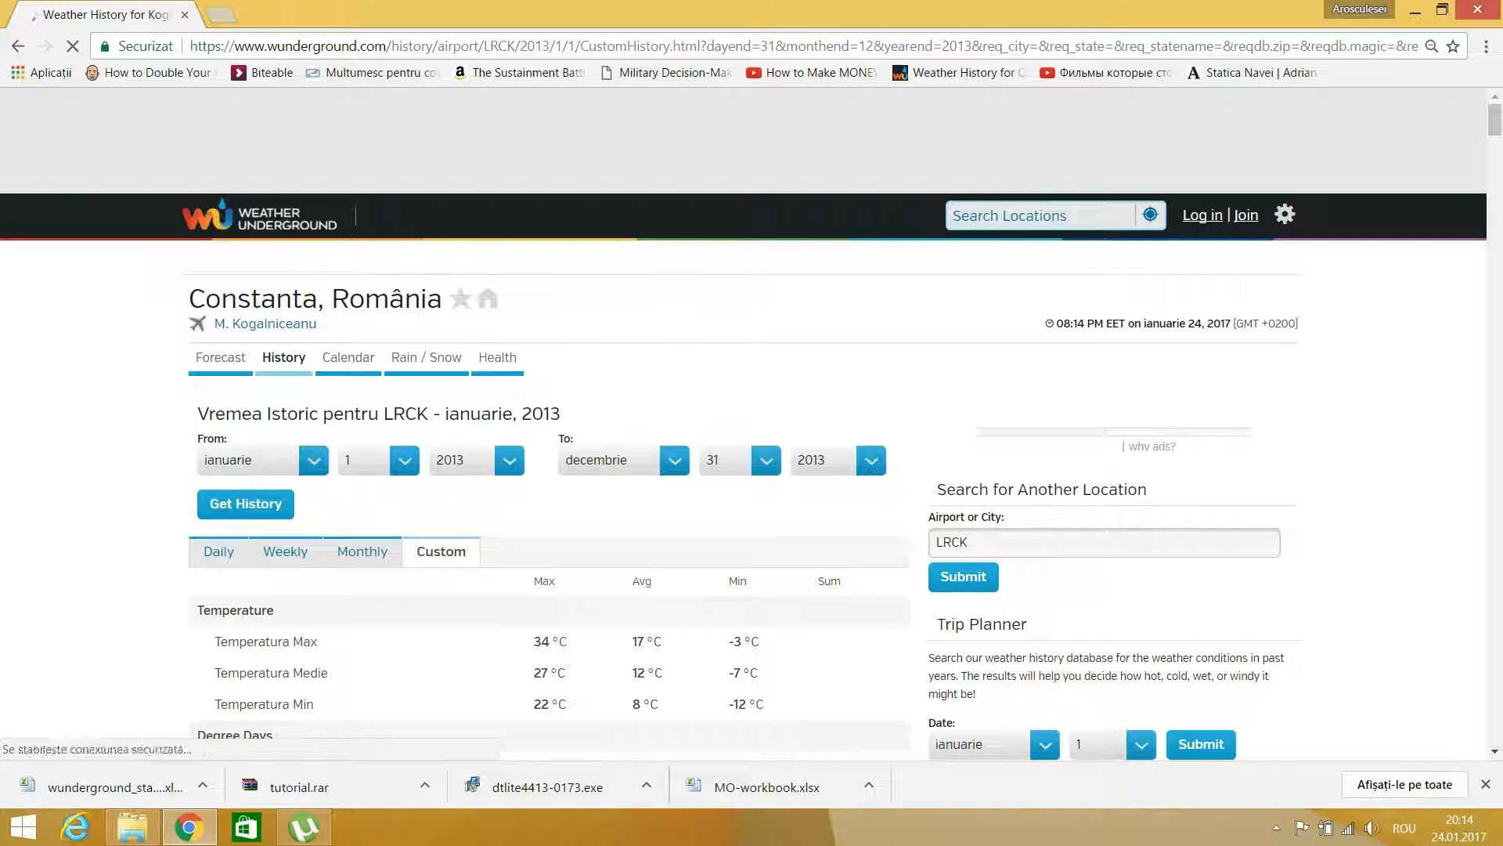
# - Open the comma-delimited version of the 2013 history and copy all its text
pyautogui.moveTo(1496, 120); pyautogui.dragTo(1495, 727)
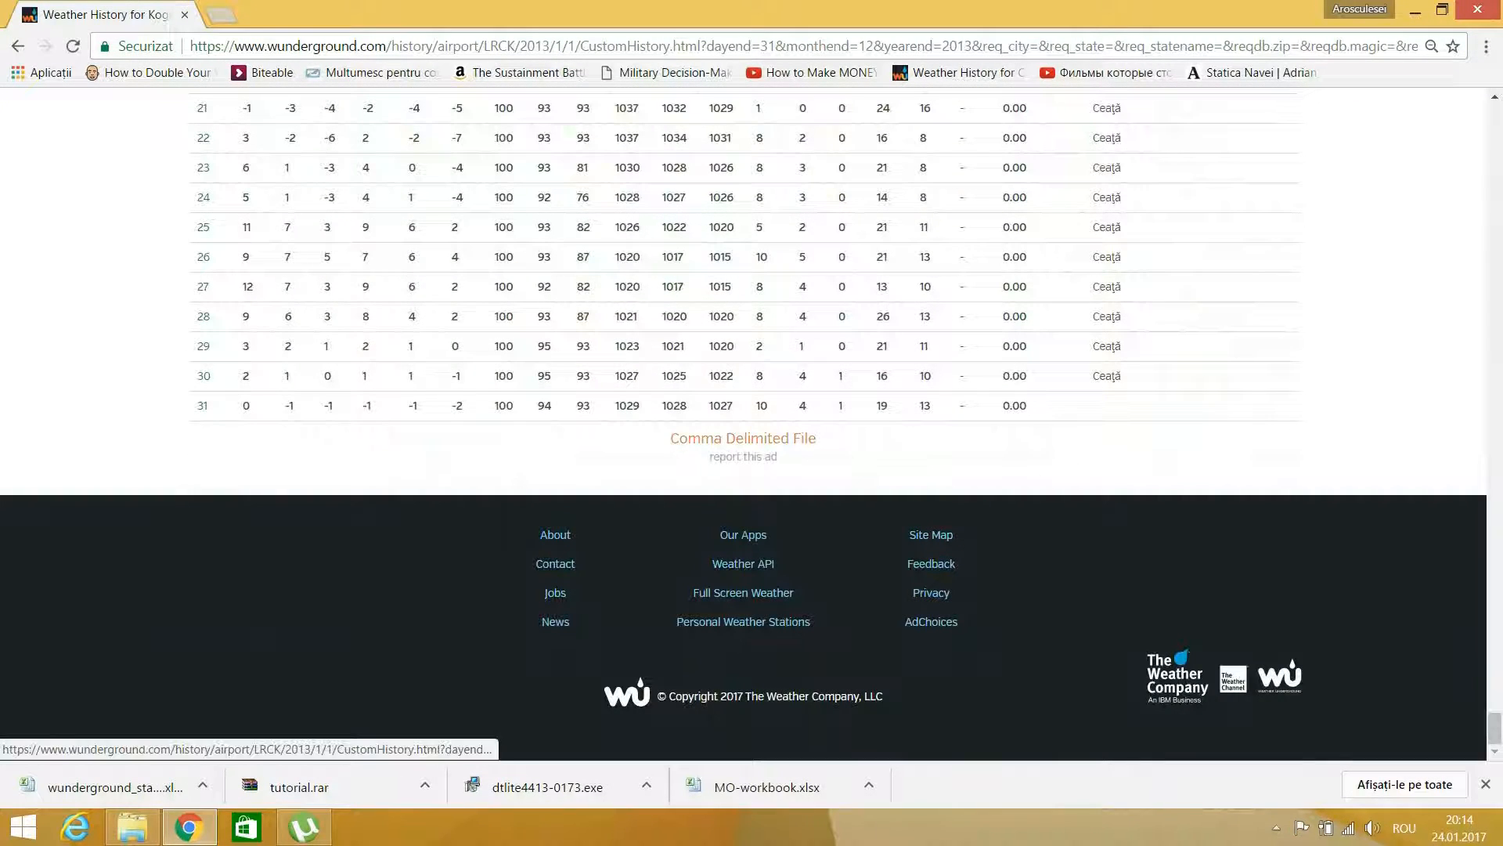
pyautogui.click(743, 438)
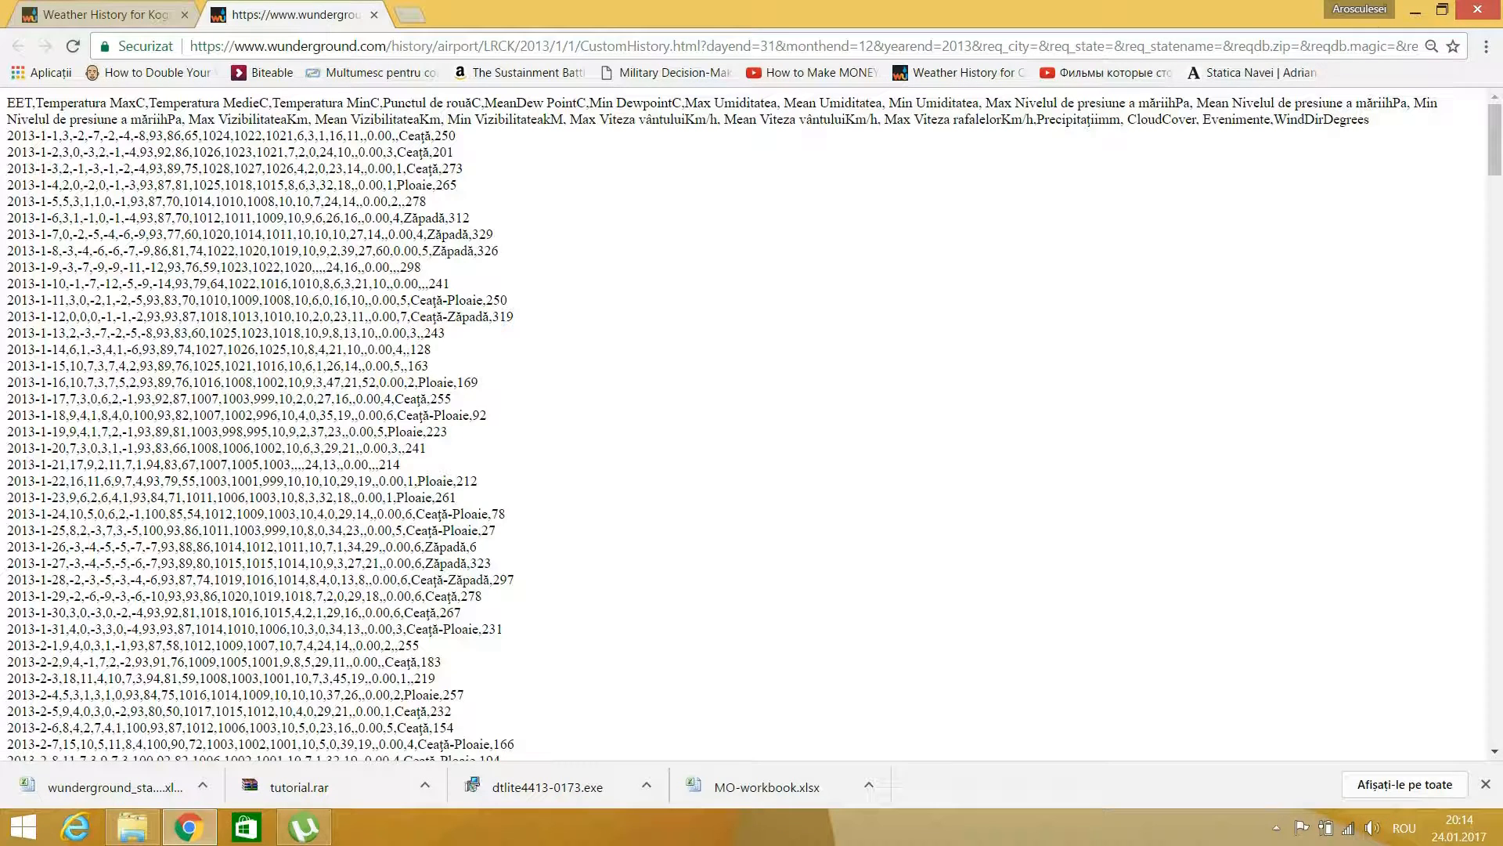
pyautogui.hotkey('ctrl', 'a')
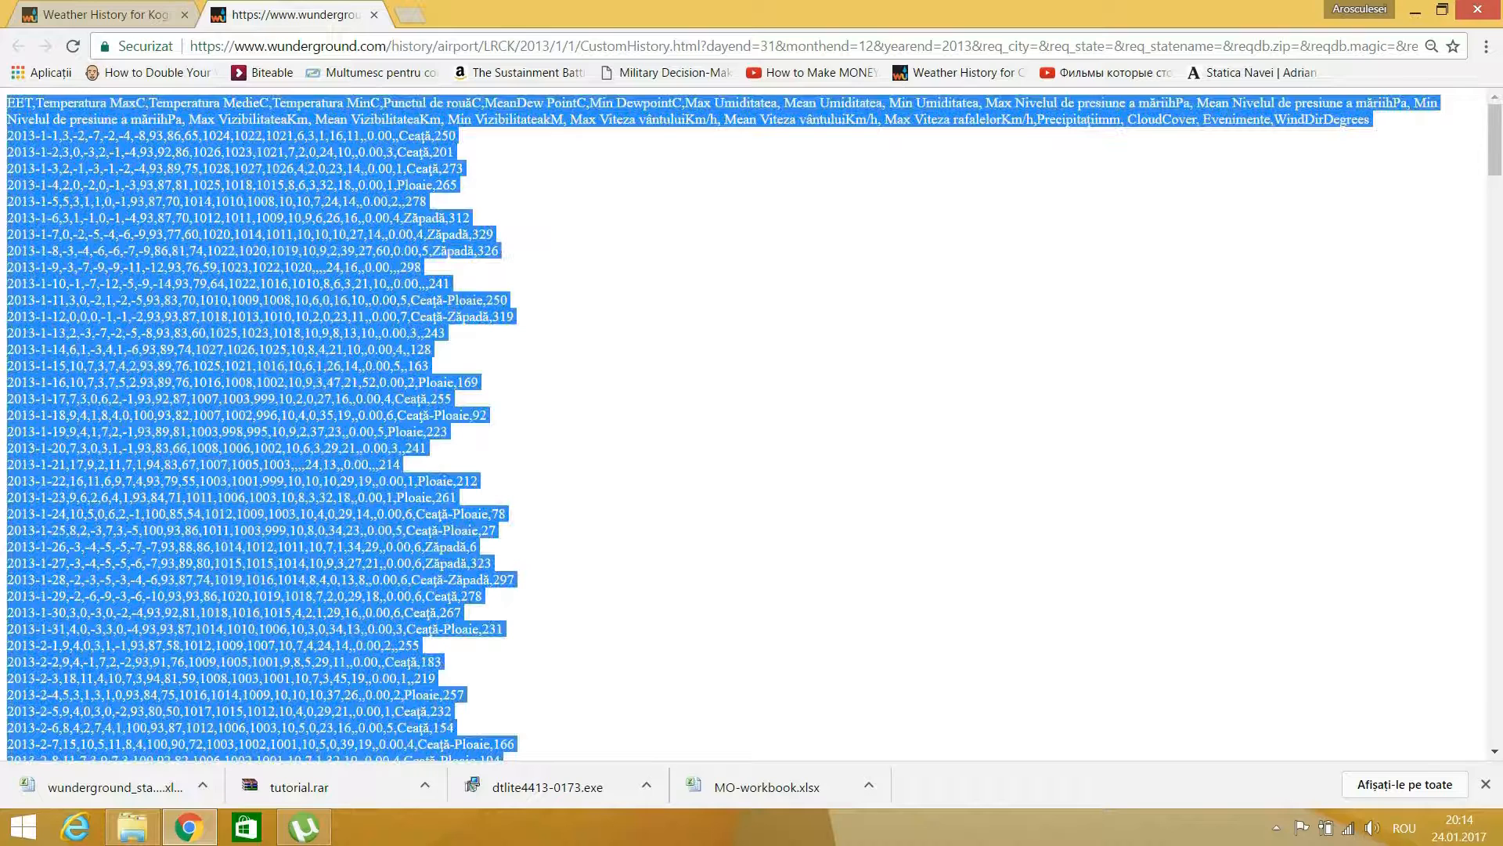
pyautogui.rightClick(331, 180)
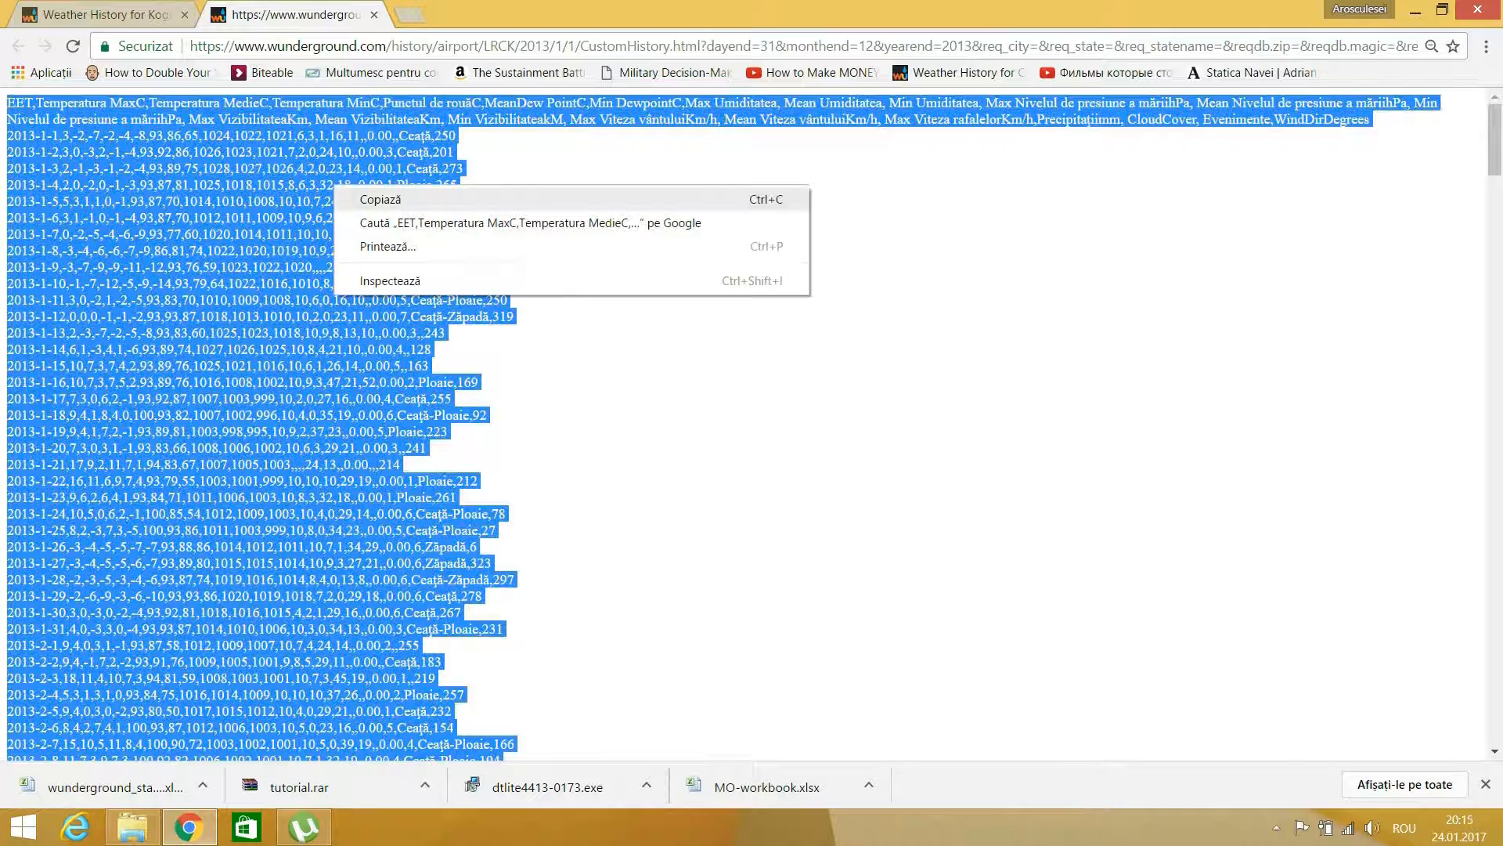
pyautogui.click(368, 199)
# - Create a new text document on the desktop named "constanta 2013"
pyautogui.click(1416, 11)
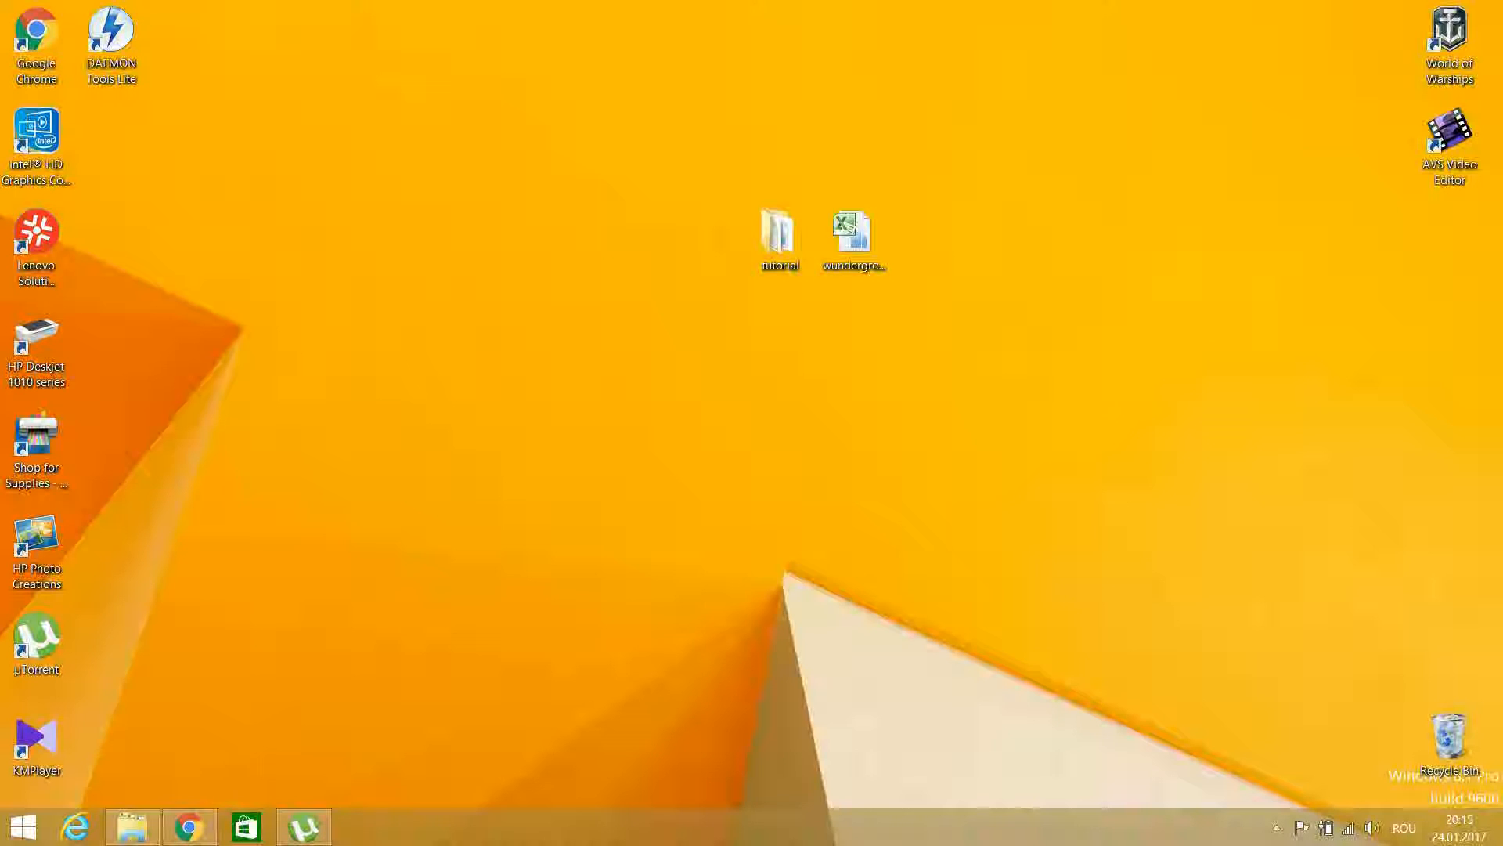
pyautogui.rightClick(958, 268)
pyautogui.moveTo(1010, 508)
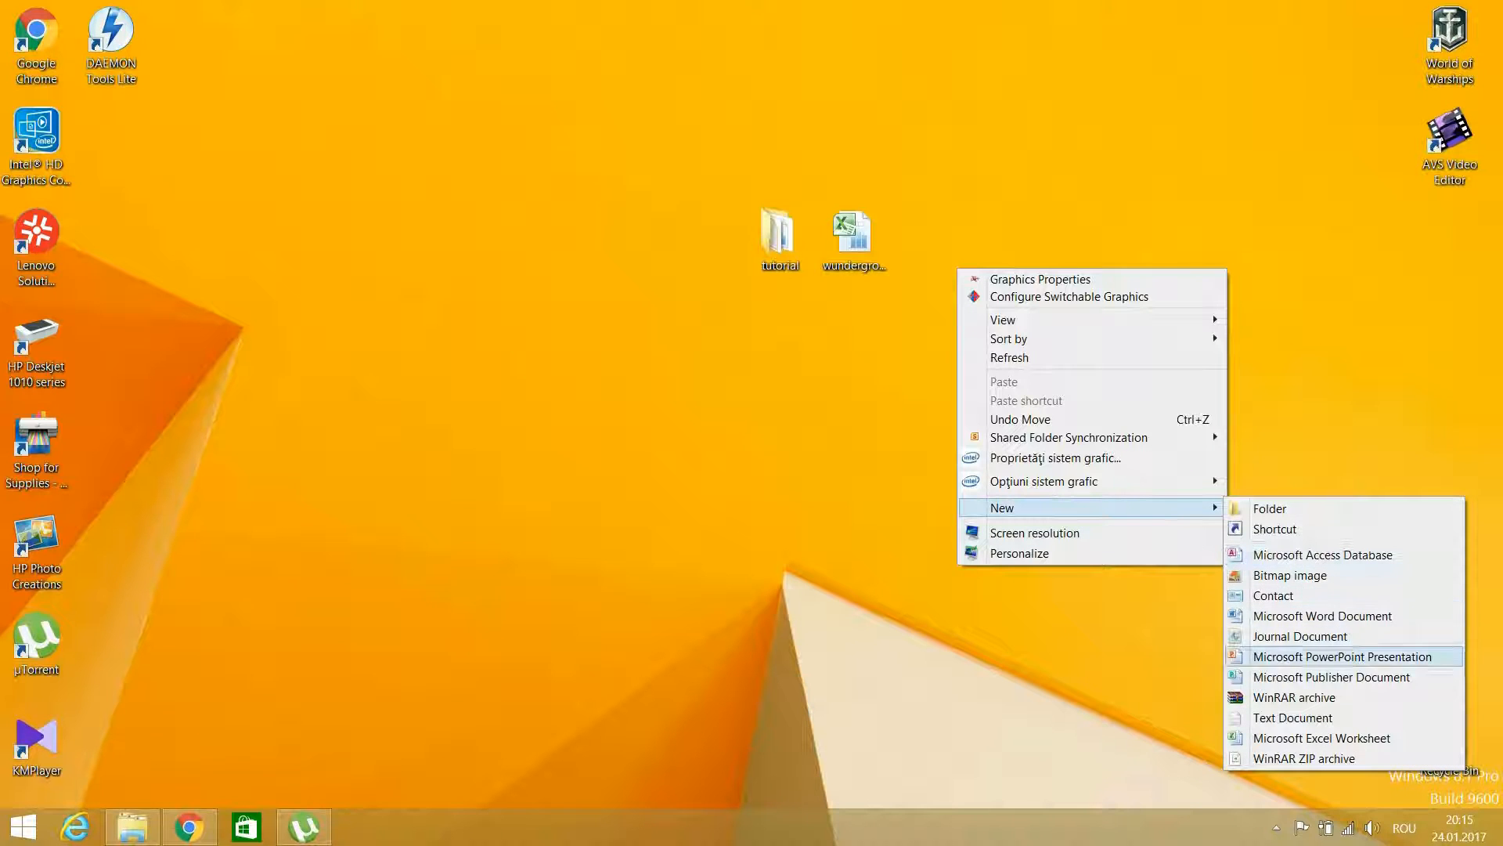
pyautogui.click(1293, 717)
pyautogui.write('c')
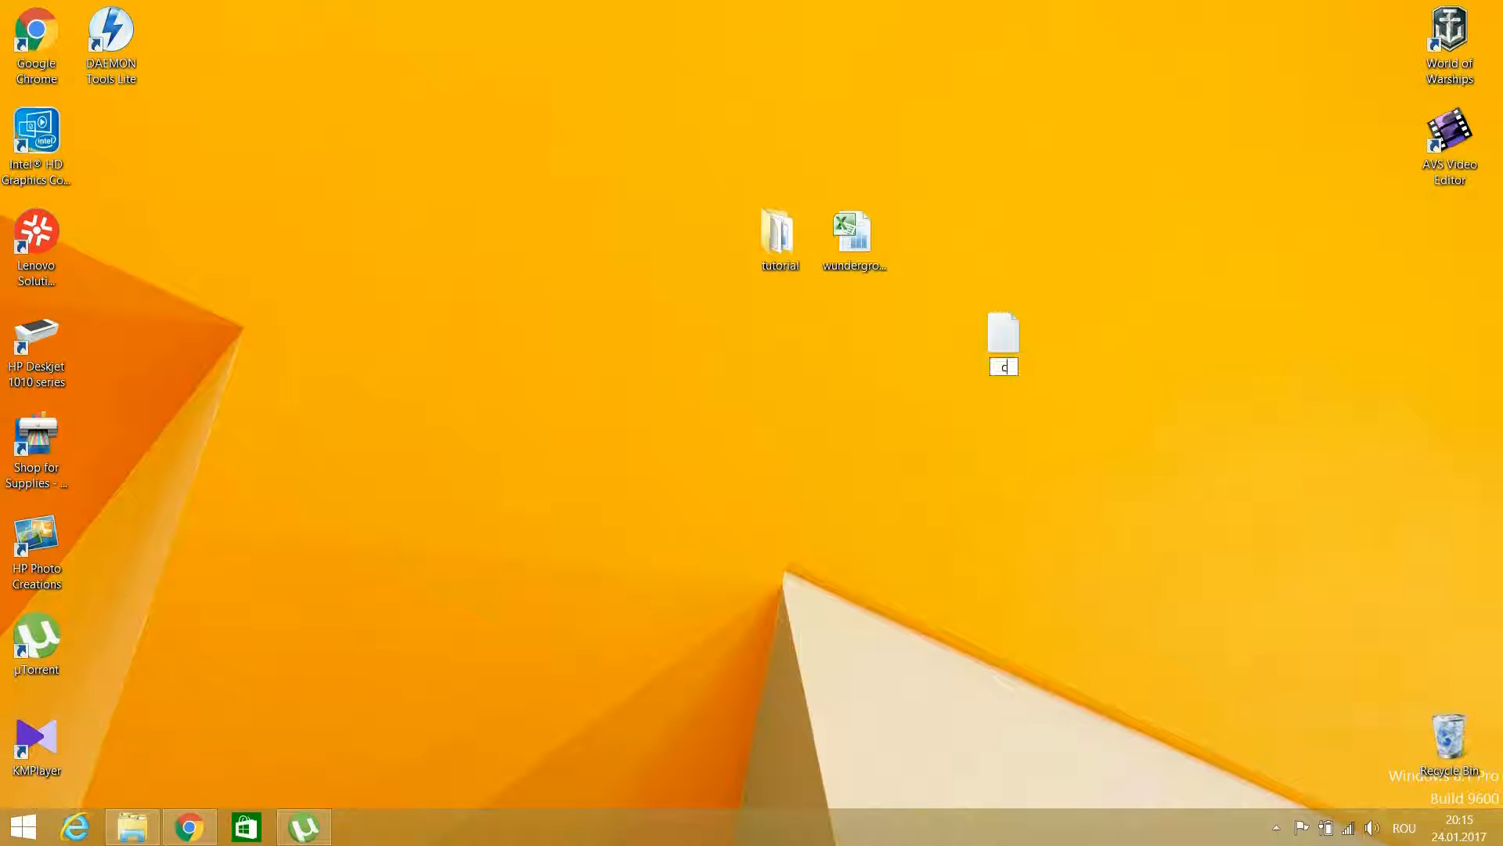
pyautogui.write('onstanta 2013')
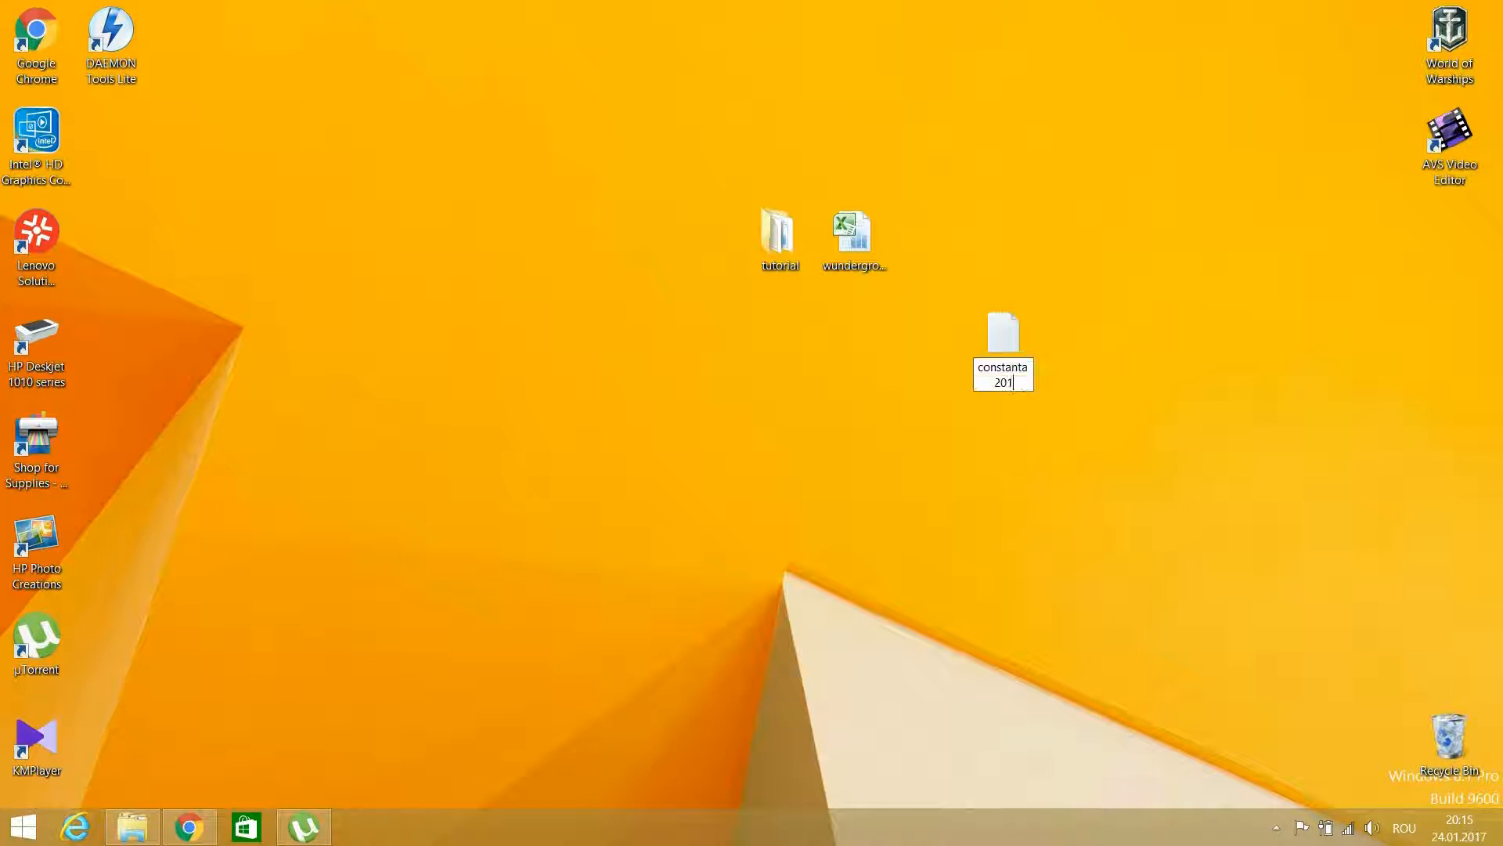
pyautogui.press('Return')
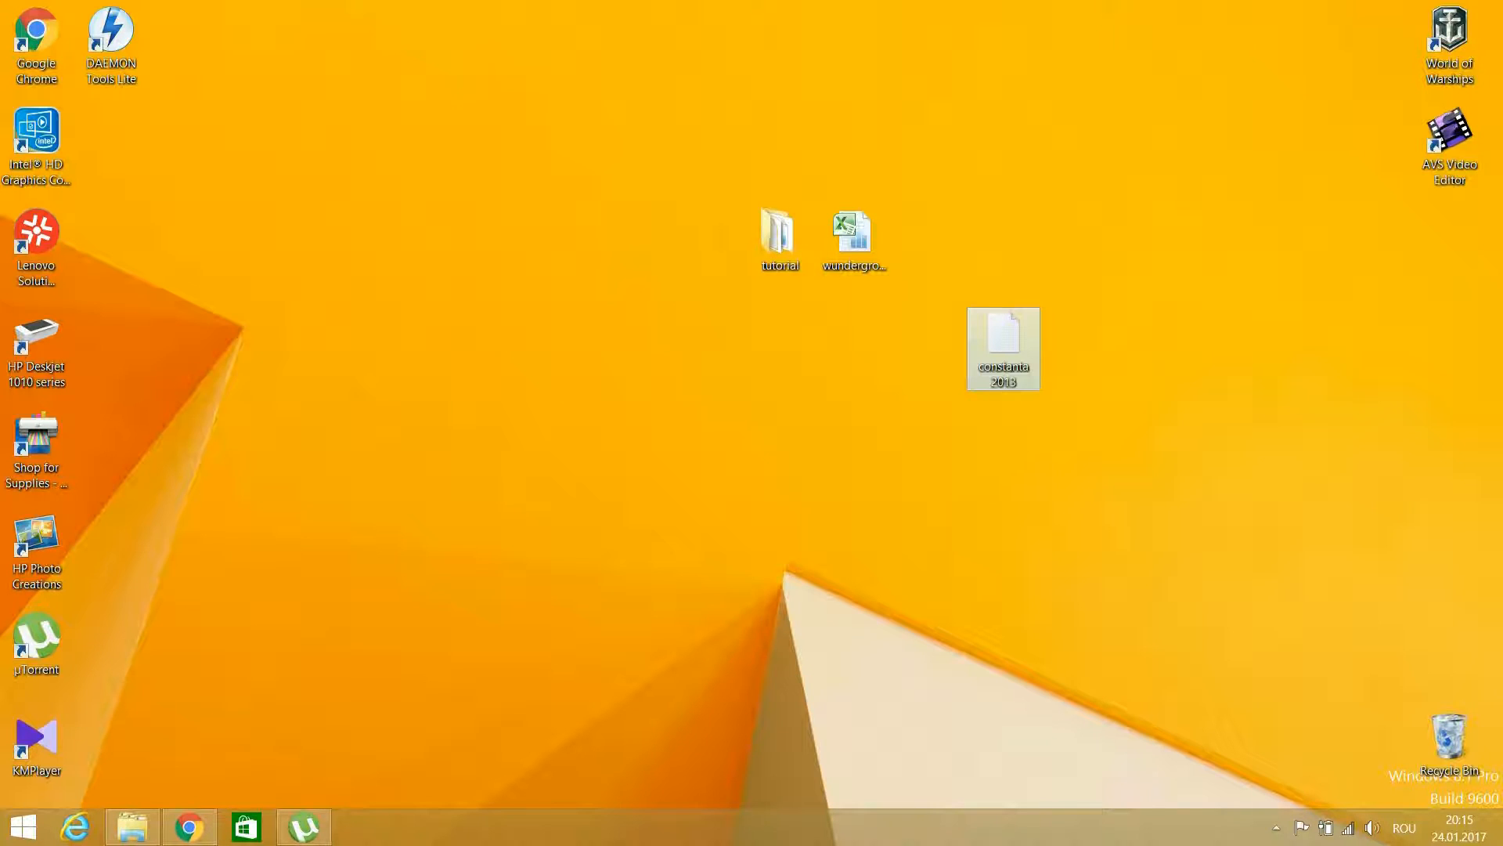
# - Paste the copied weather data into the "constanta 2013" text file, then save and close it
pyautogui.press('Return')
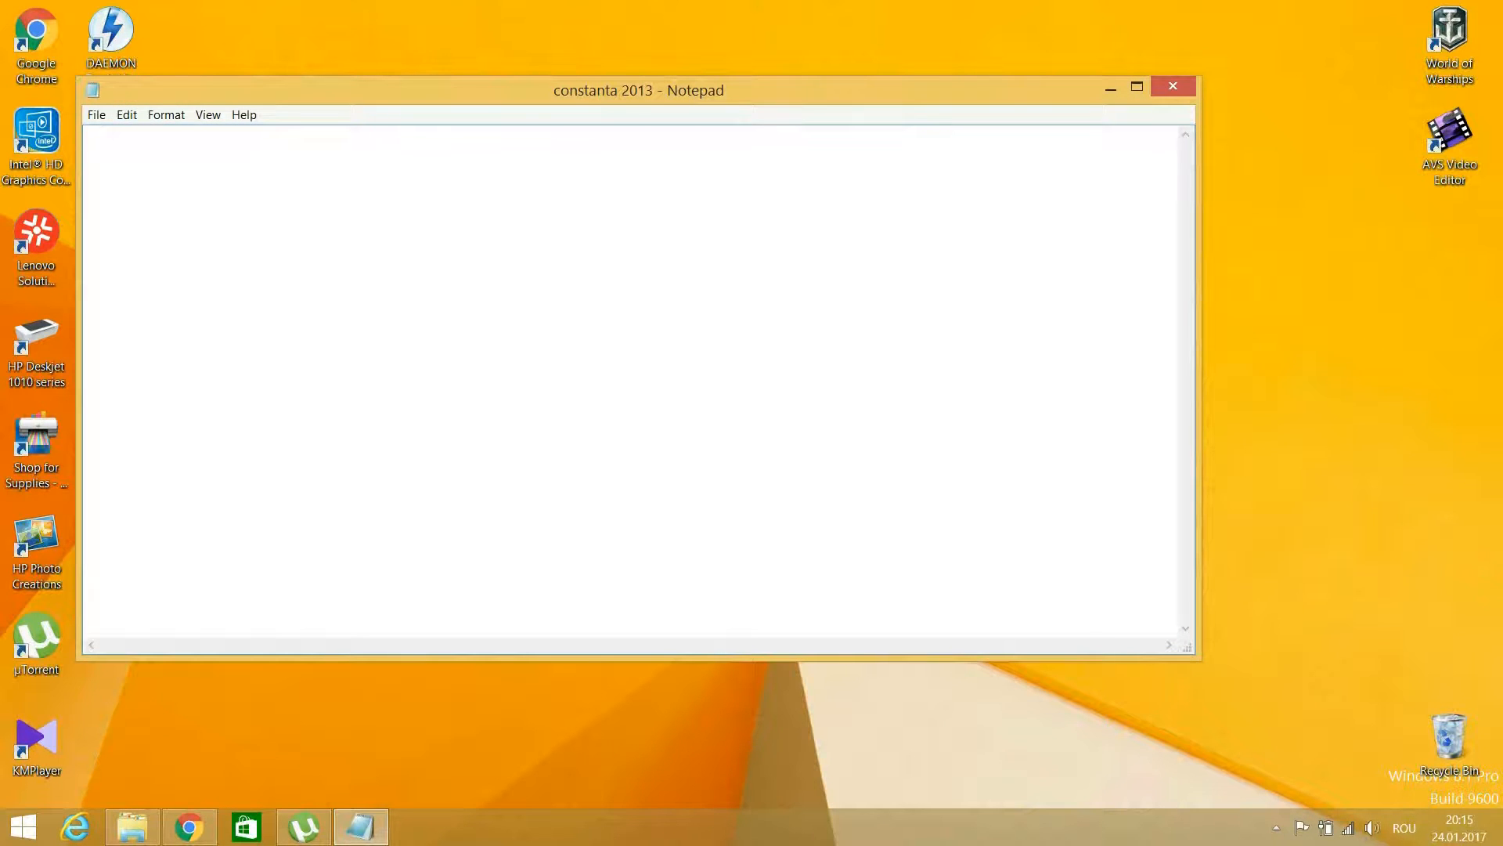
pyautogui.rightClick(120, 149)
pyautogui.click(155, 222)
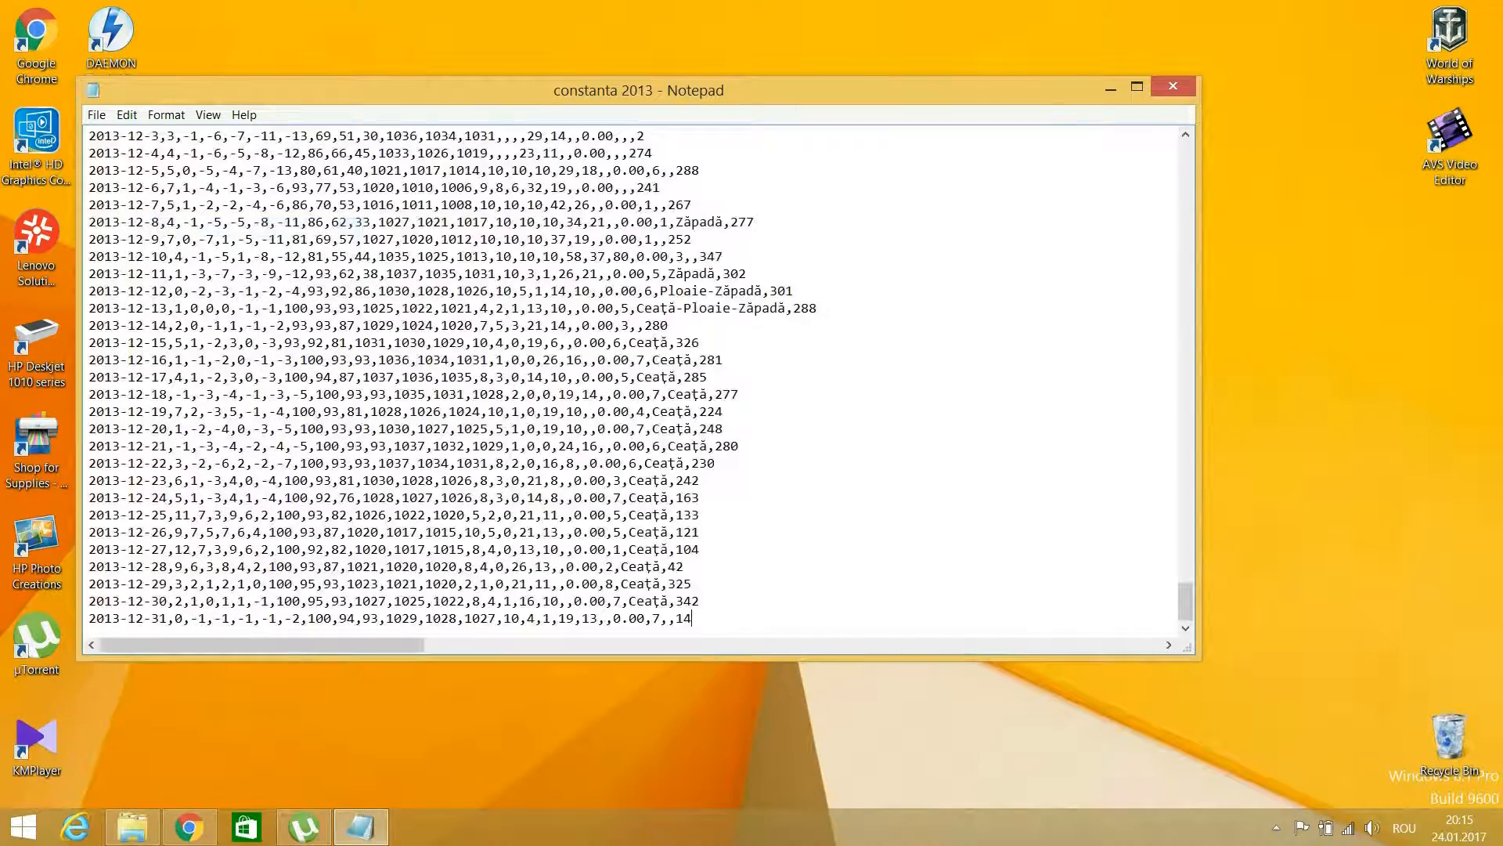
pyautogui.moveTo(1185, 601); pyautogui.dragTo(1186, 157)
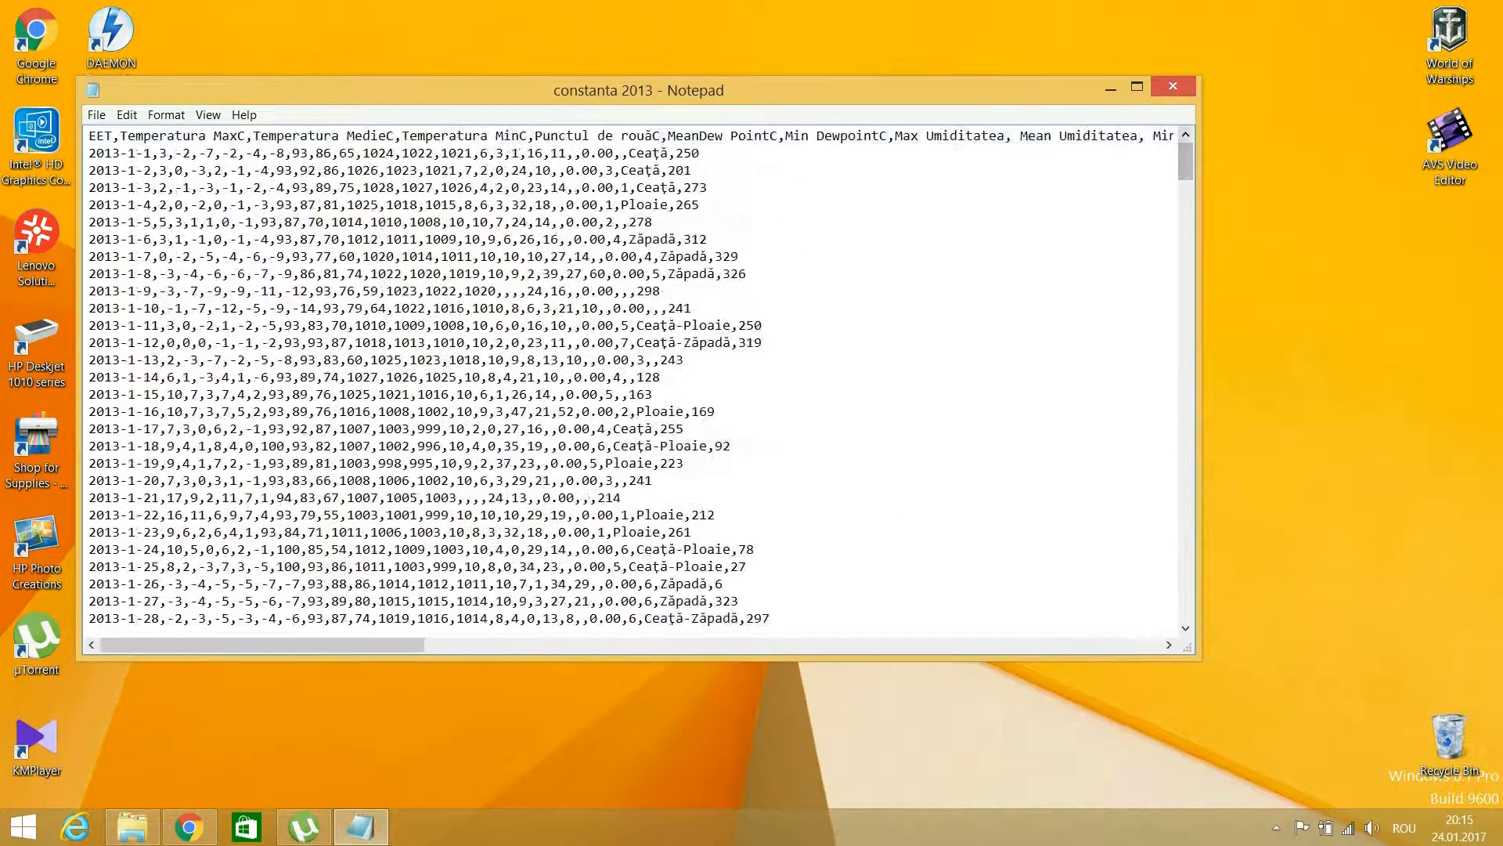
pyautogui.click(1172, 86)
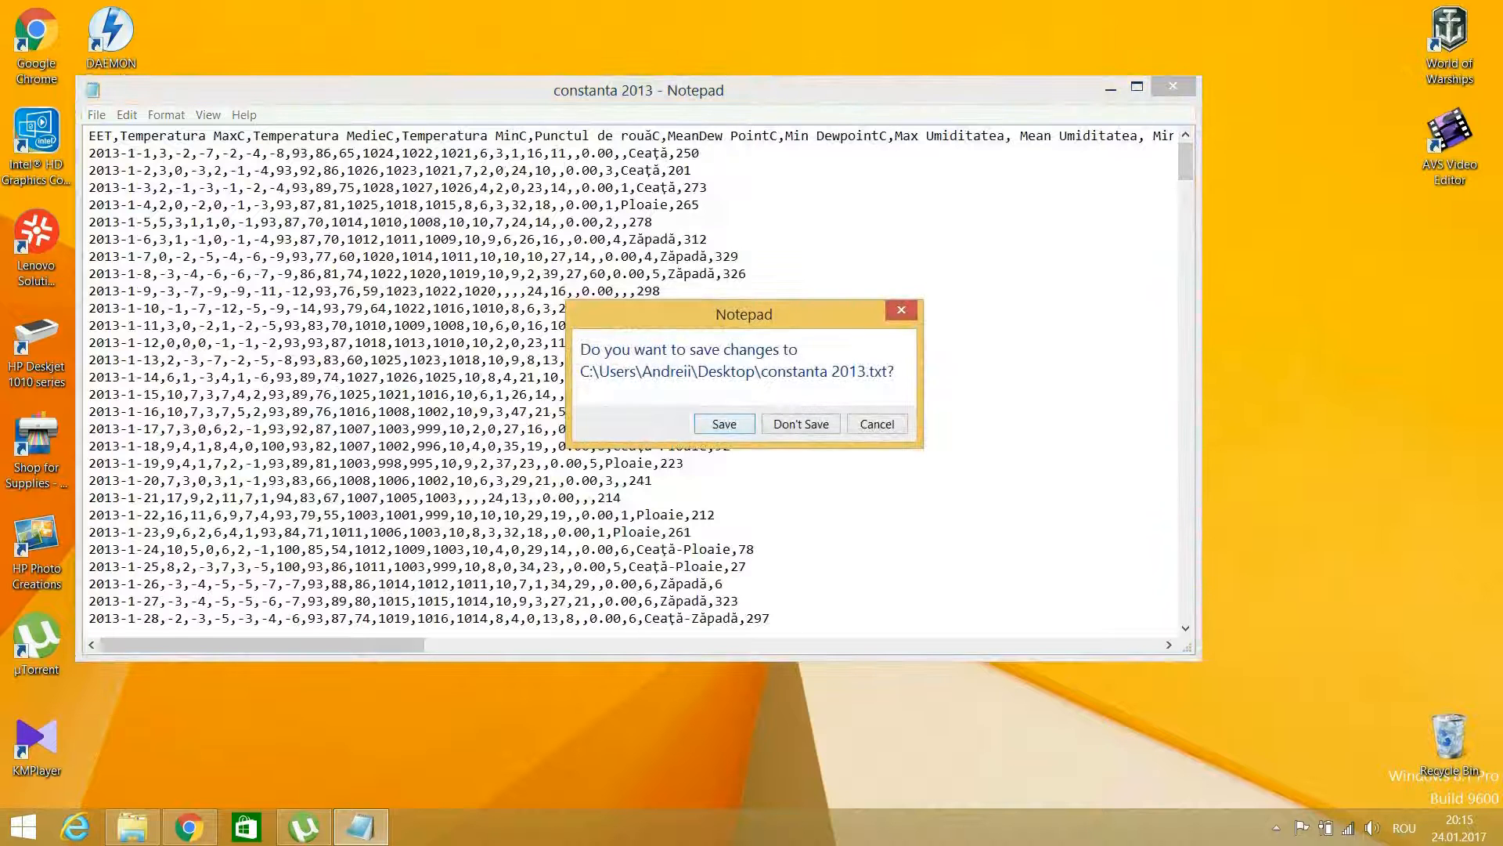
pyautogui.click(725, 424)
# - Open the wunderground_stats workbook from the desktop in Excel, enable editing, and go to the Port 1 2013 sheet
pyautogui.doubleClick(854, 239)
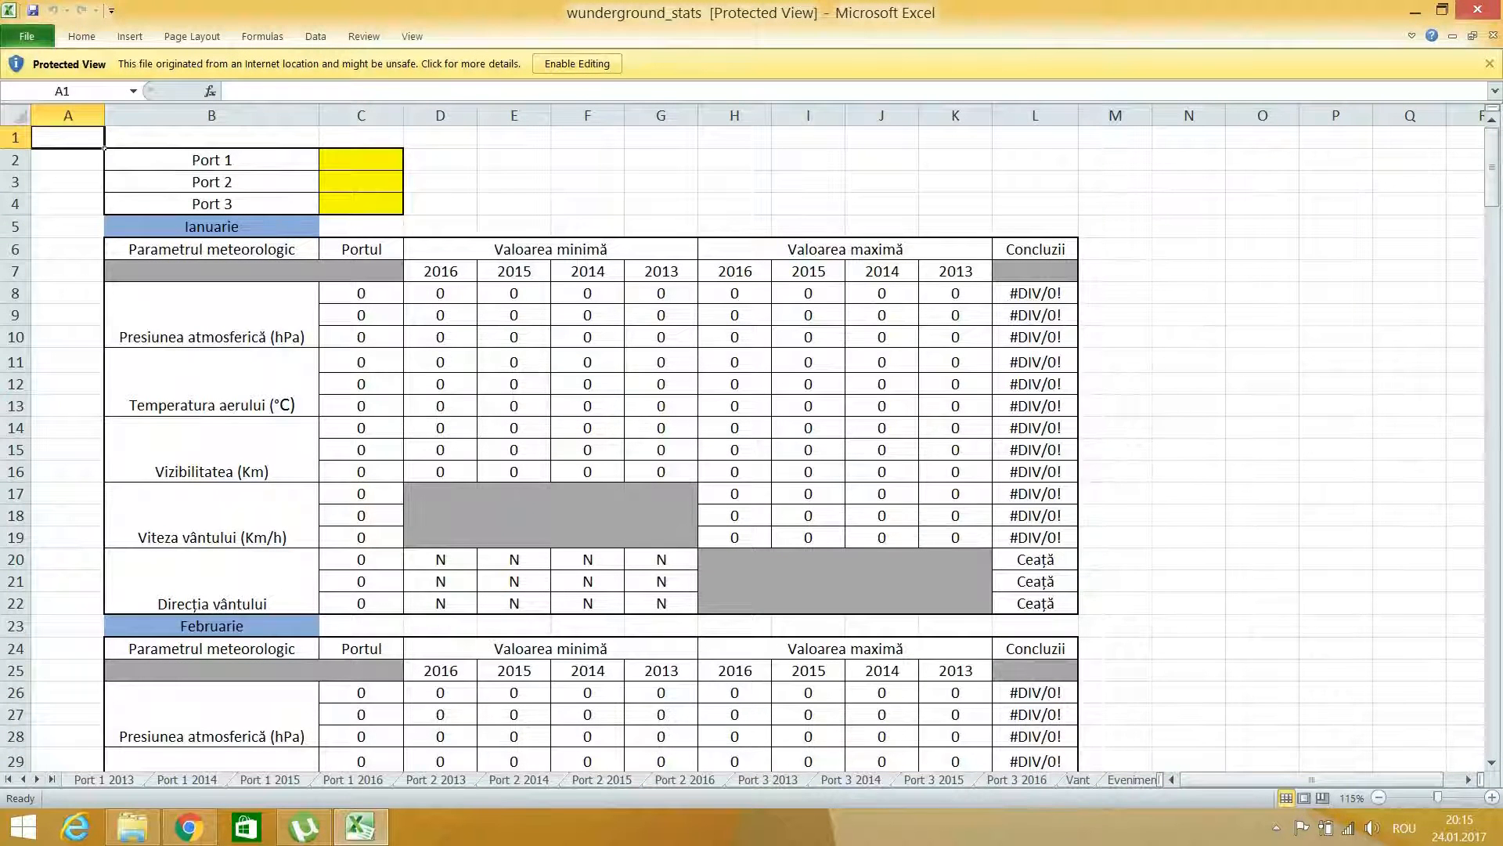
pyautogui.click(577, 63)
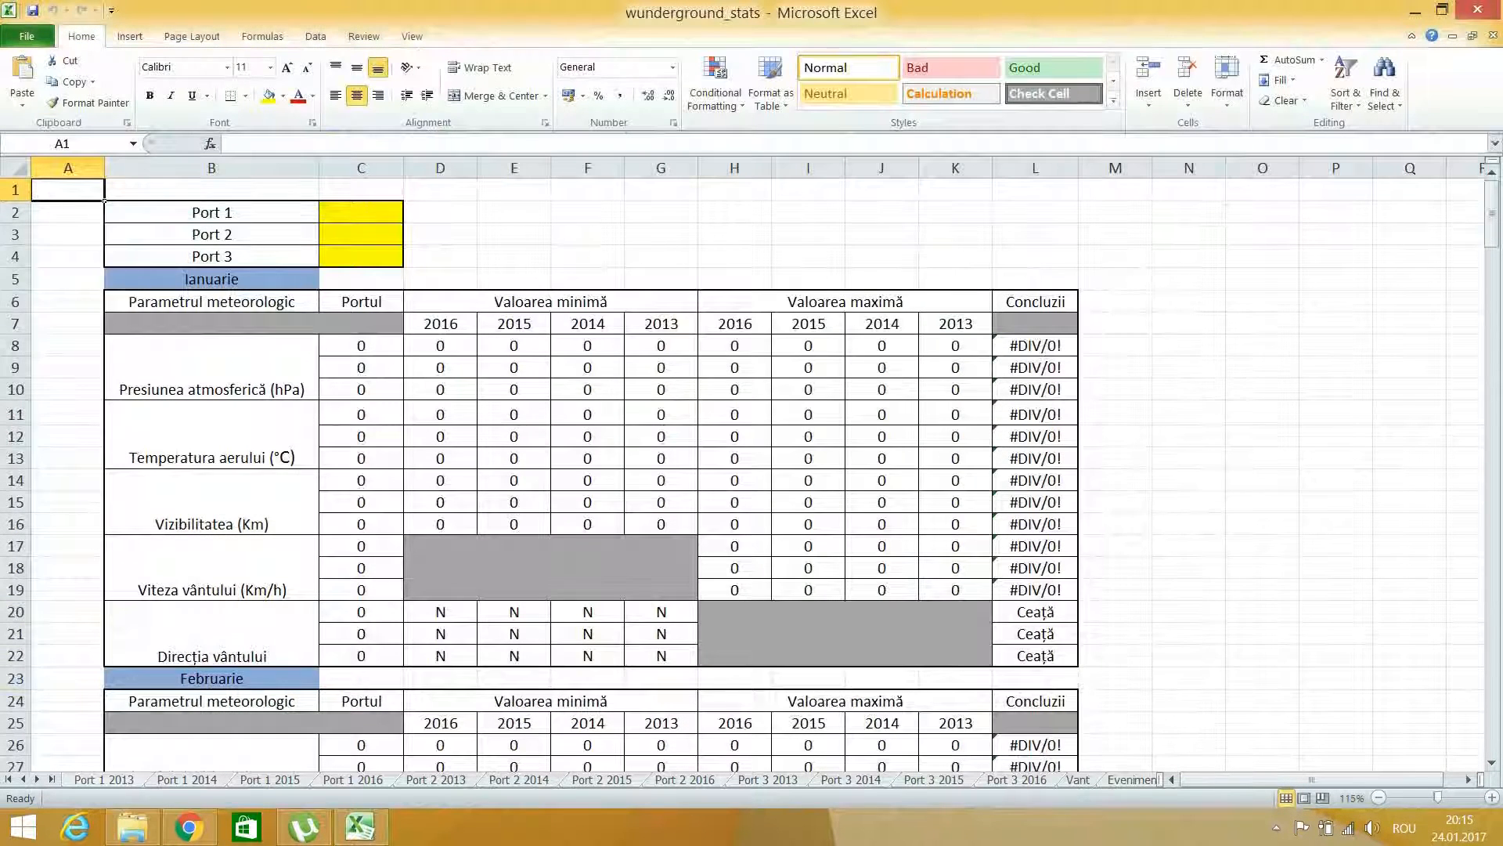
pyautogui.click(103, 780)
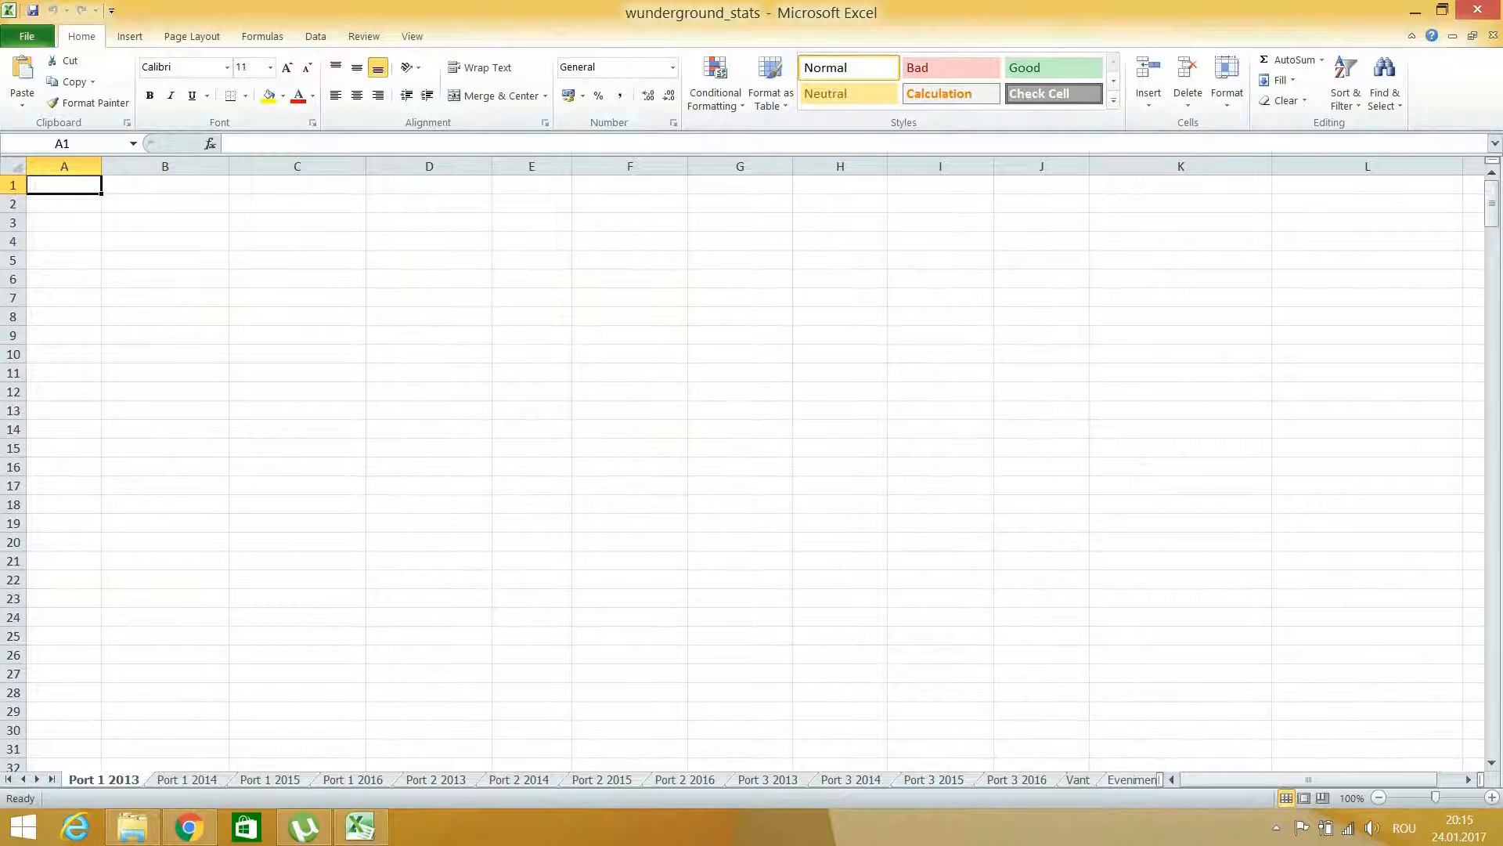
# - Examine the Evenimente sheet and return to the Port 1 2013 sheet
pyautogui.click(1131, 780)
pyautogui.click(1492, 230)
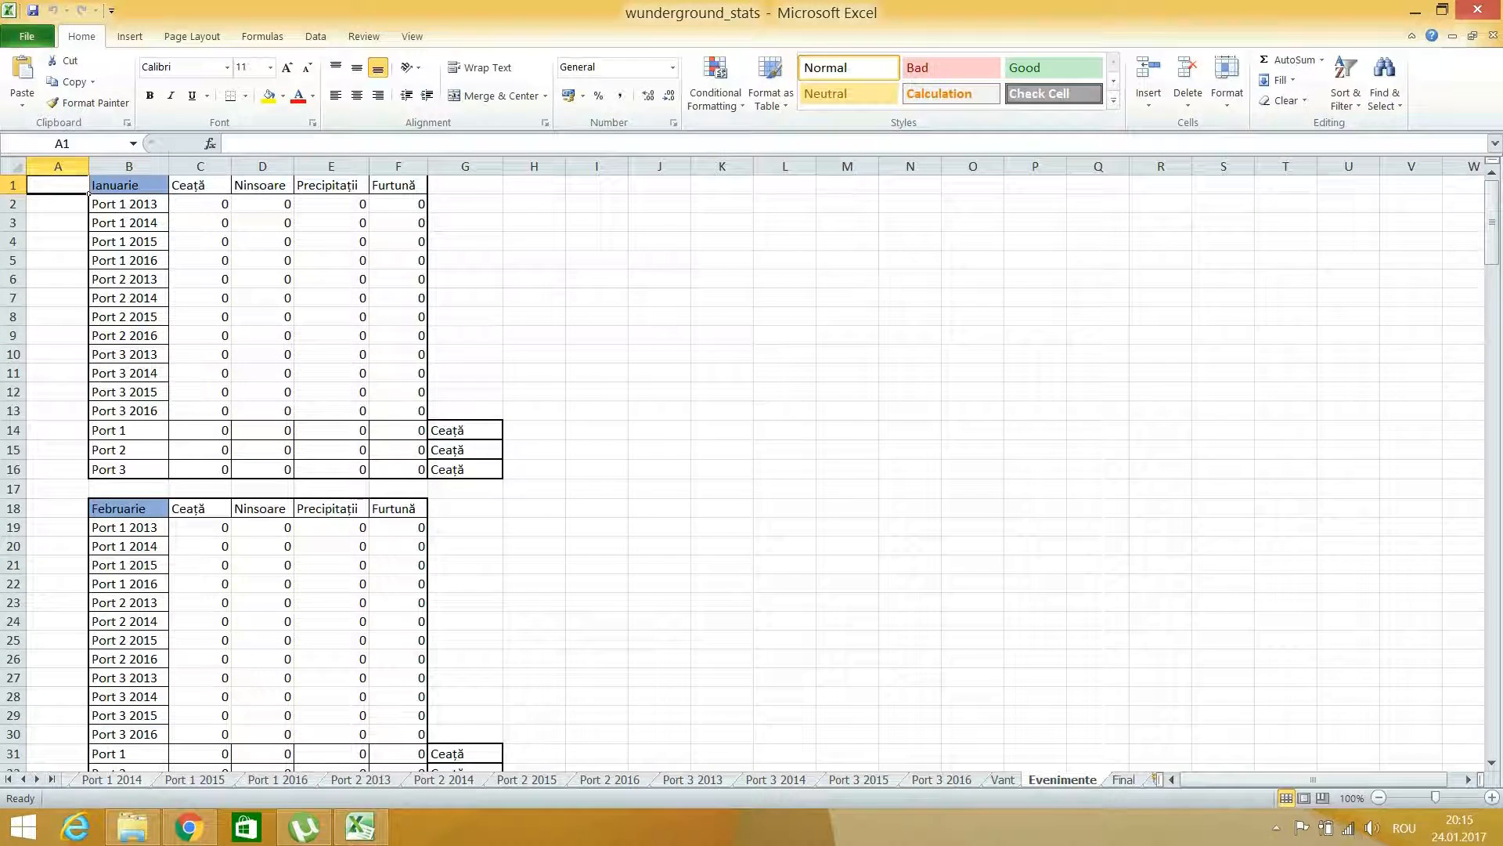
pyautogui.click(112, 780)
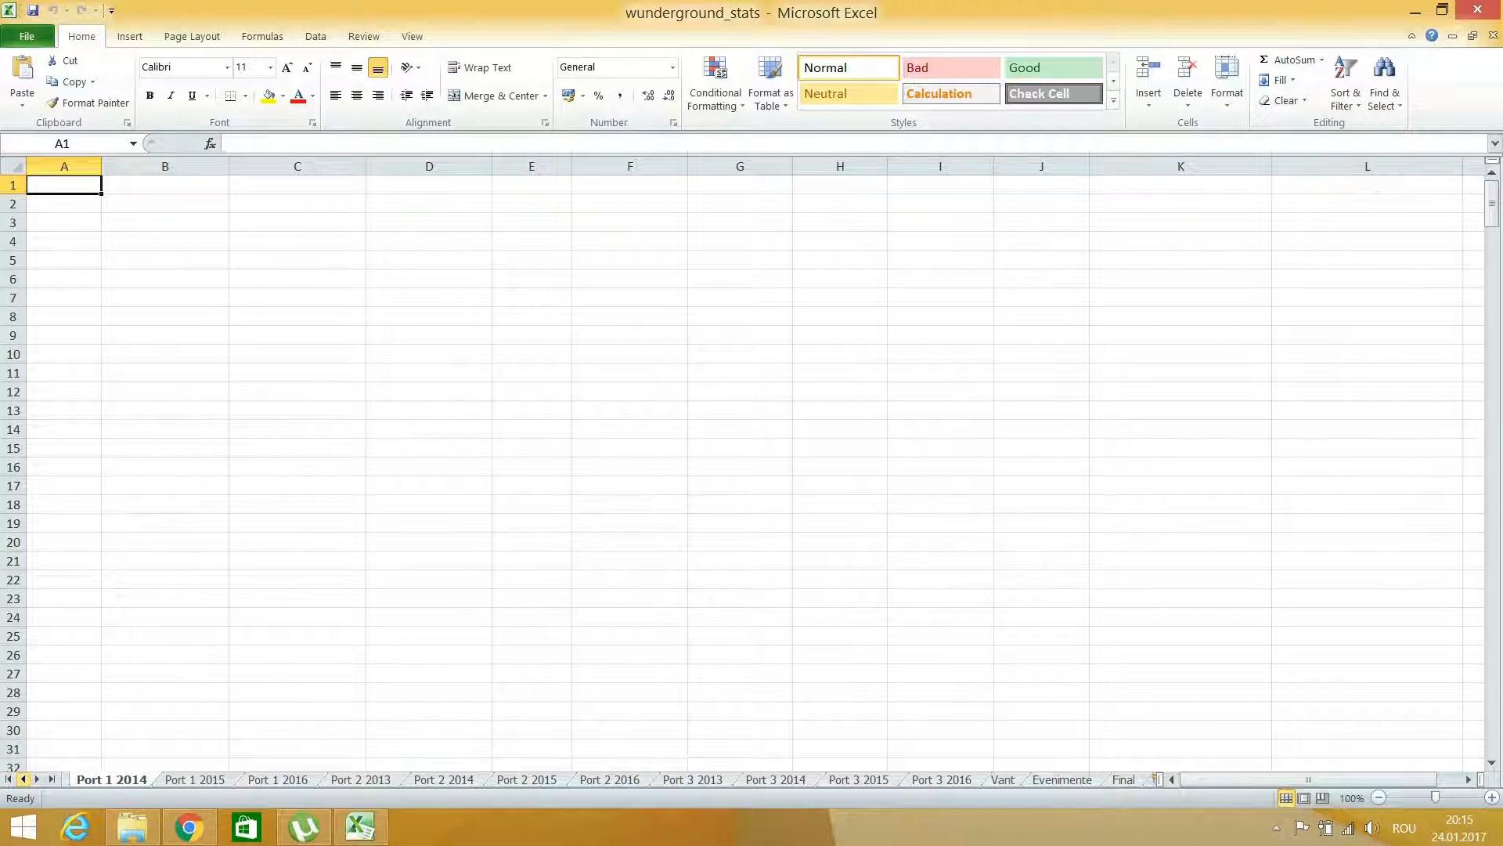
pyautogui.click(22, 779)
pyautogui.click(104, 780)
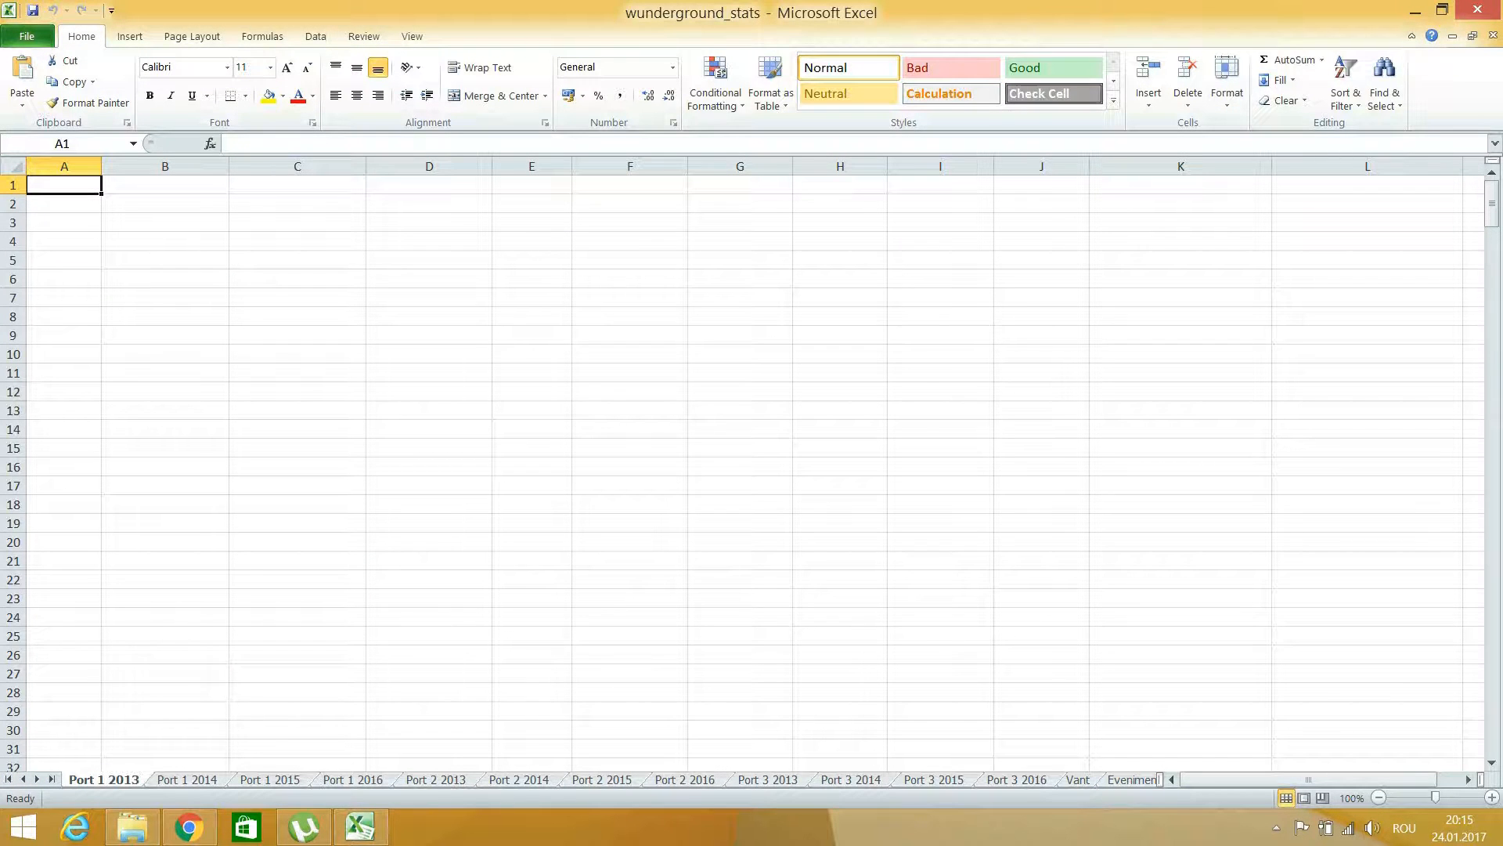
# - Open the "constanta 2013" file from the Desktop, filtering the file list to Text Files
pyautogui.click(27, 36)
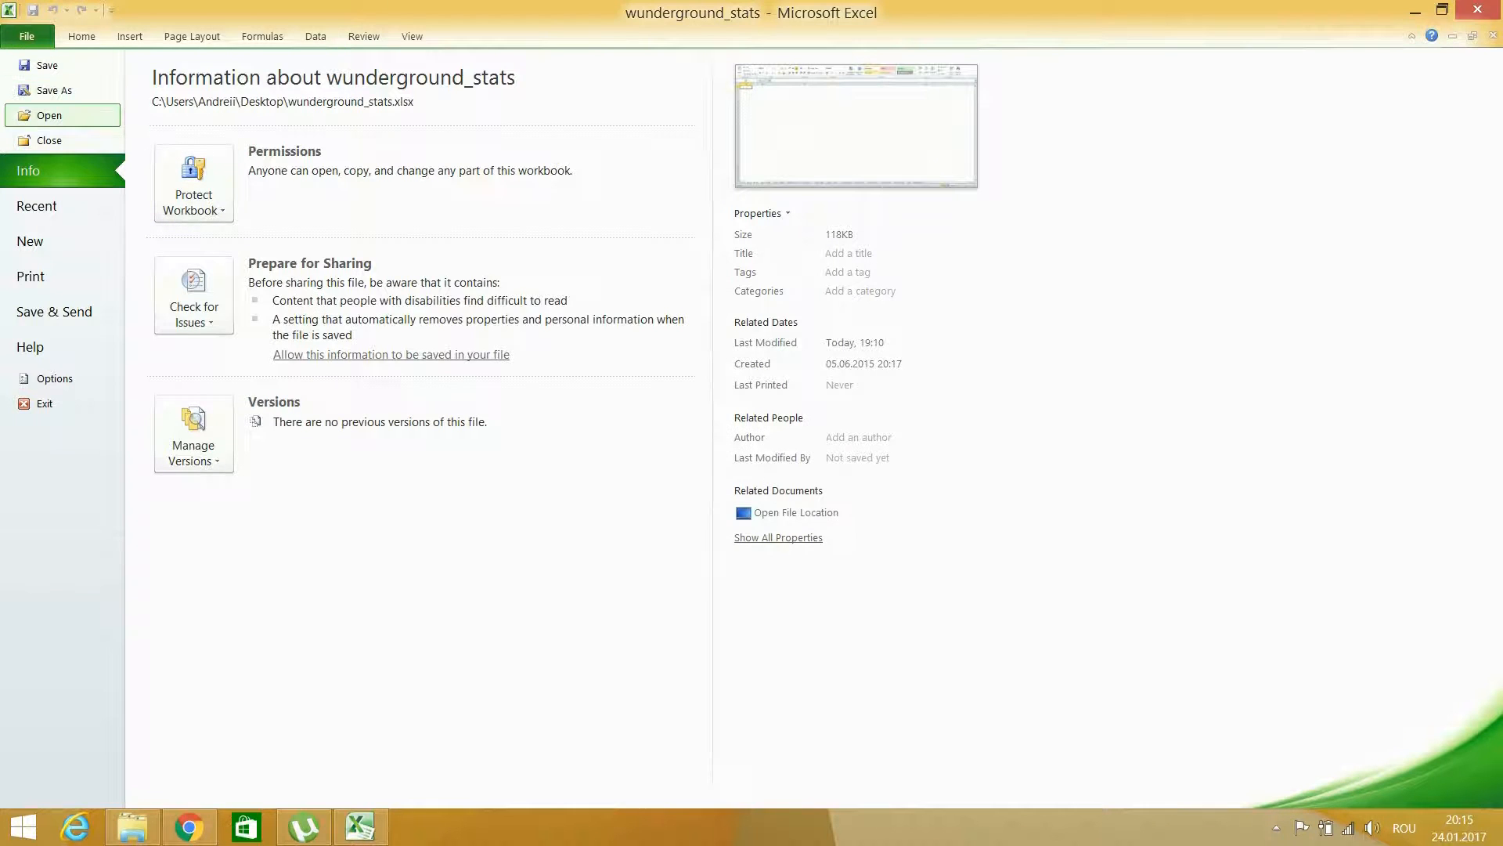
pyautogui.click(49, 115)
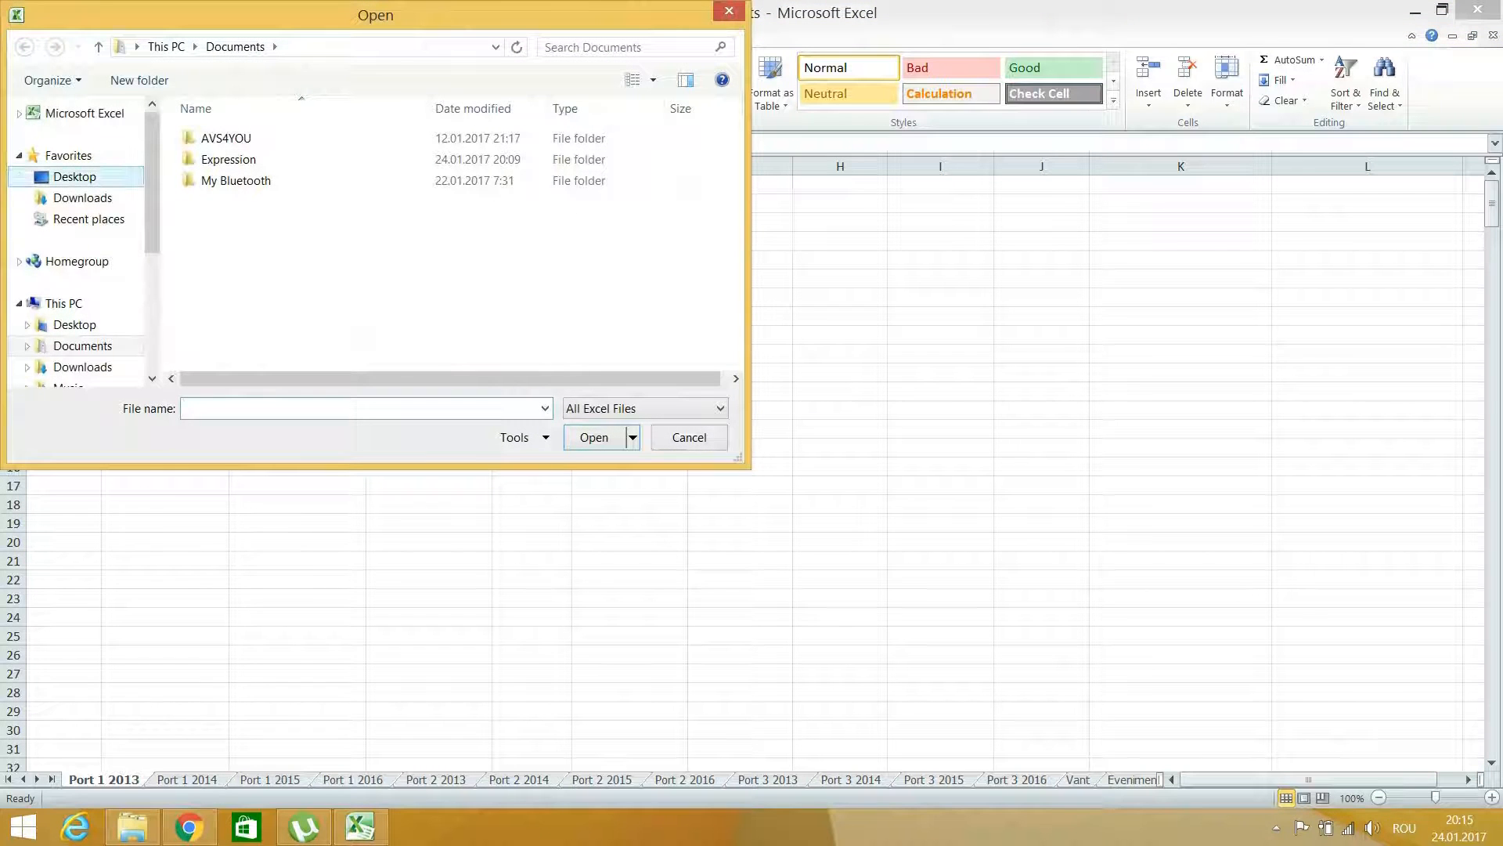
pyautogui.click(74, 177)
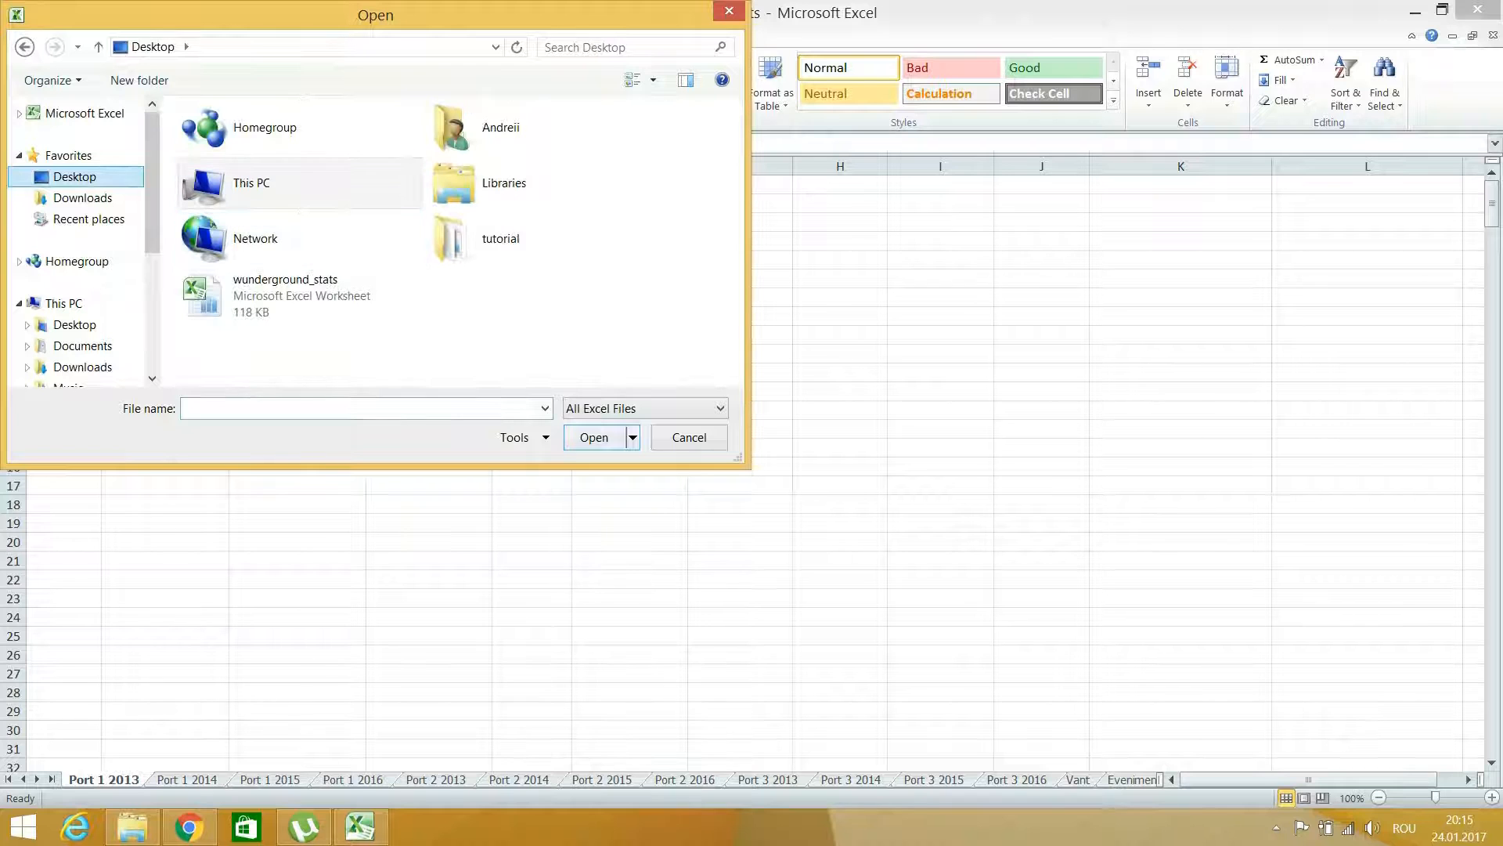
pyautogui.click(645, 409)
pyautogui.press('Down')
pyautogui.press('Down')
pyautogui.press('Down')
pyautogui.press('Down')
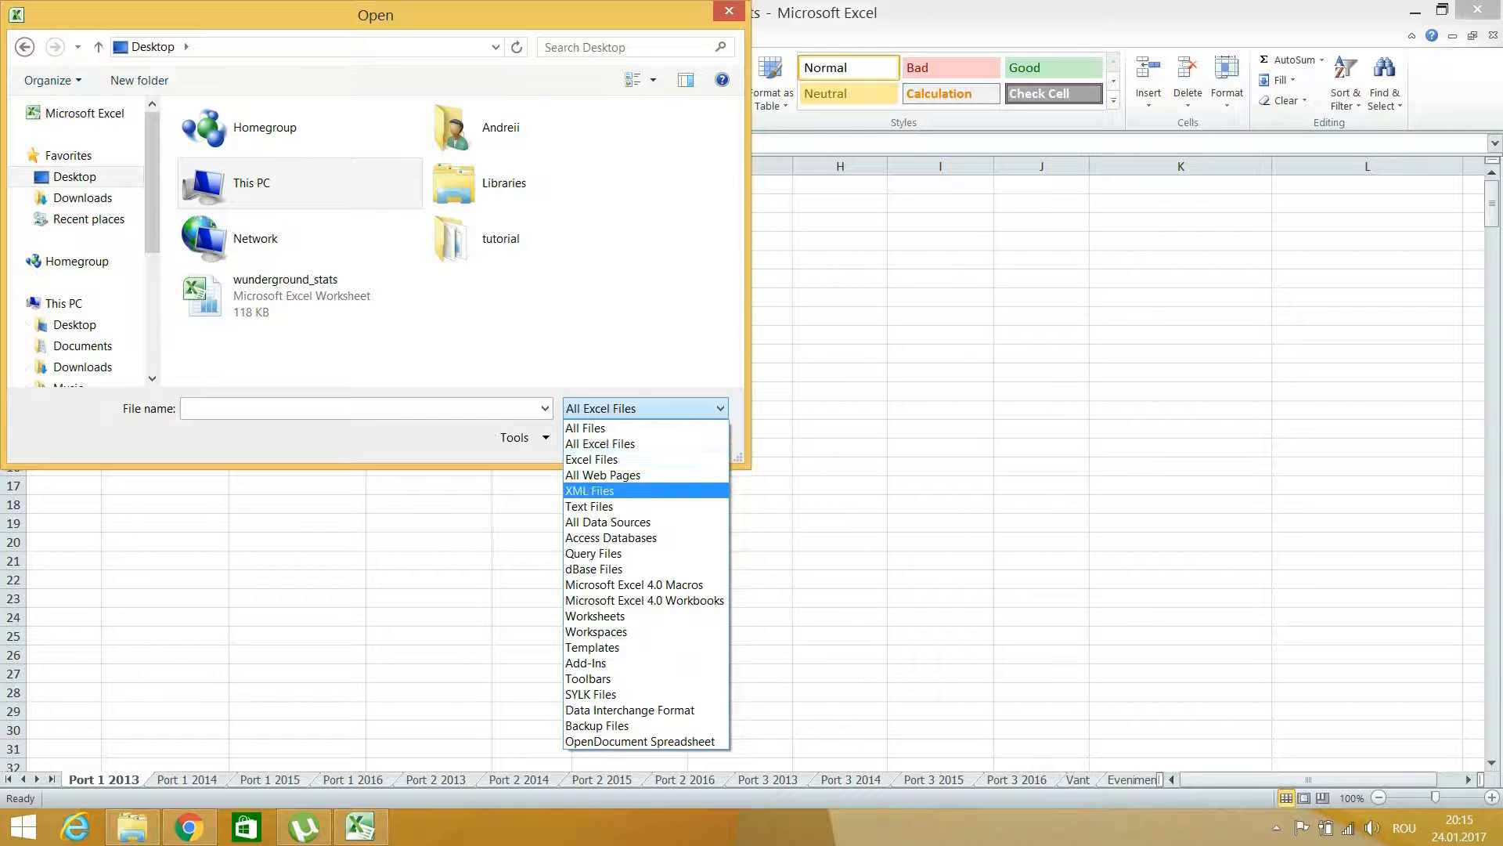
pyautogui.press('Return')
pyautogui.click(300, 296)
pyautogui.press('Return')
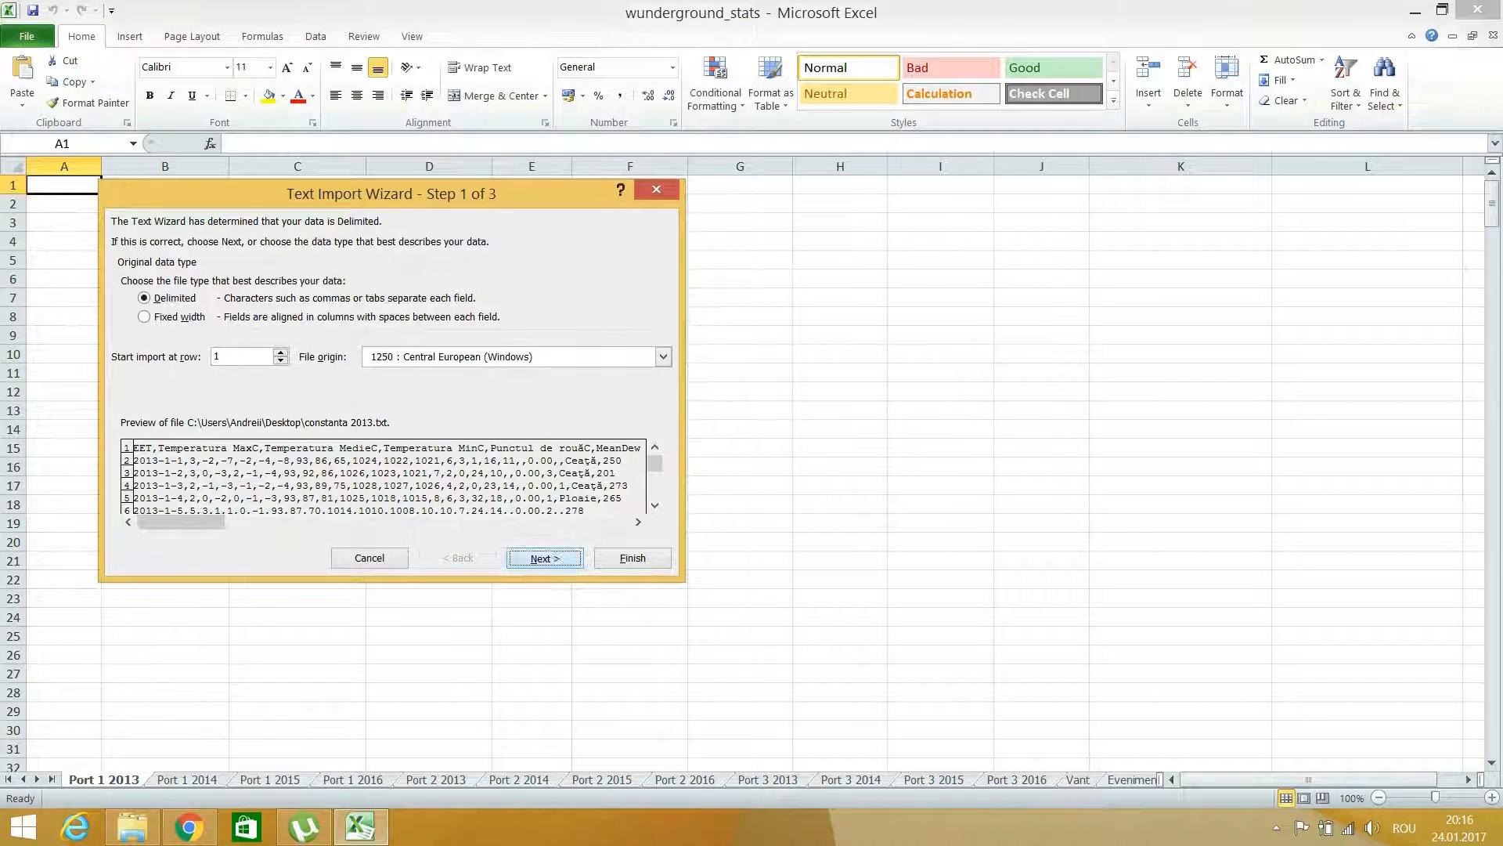
# - Keep the import as delimited text and use the comma as the only delimiter, with Tab turned off
pyautogui.press('Return')
pyautogui.click(127, 302)
pyautogui.click(127, 265)
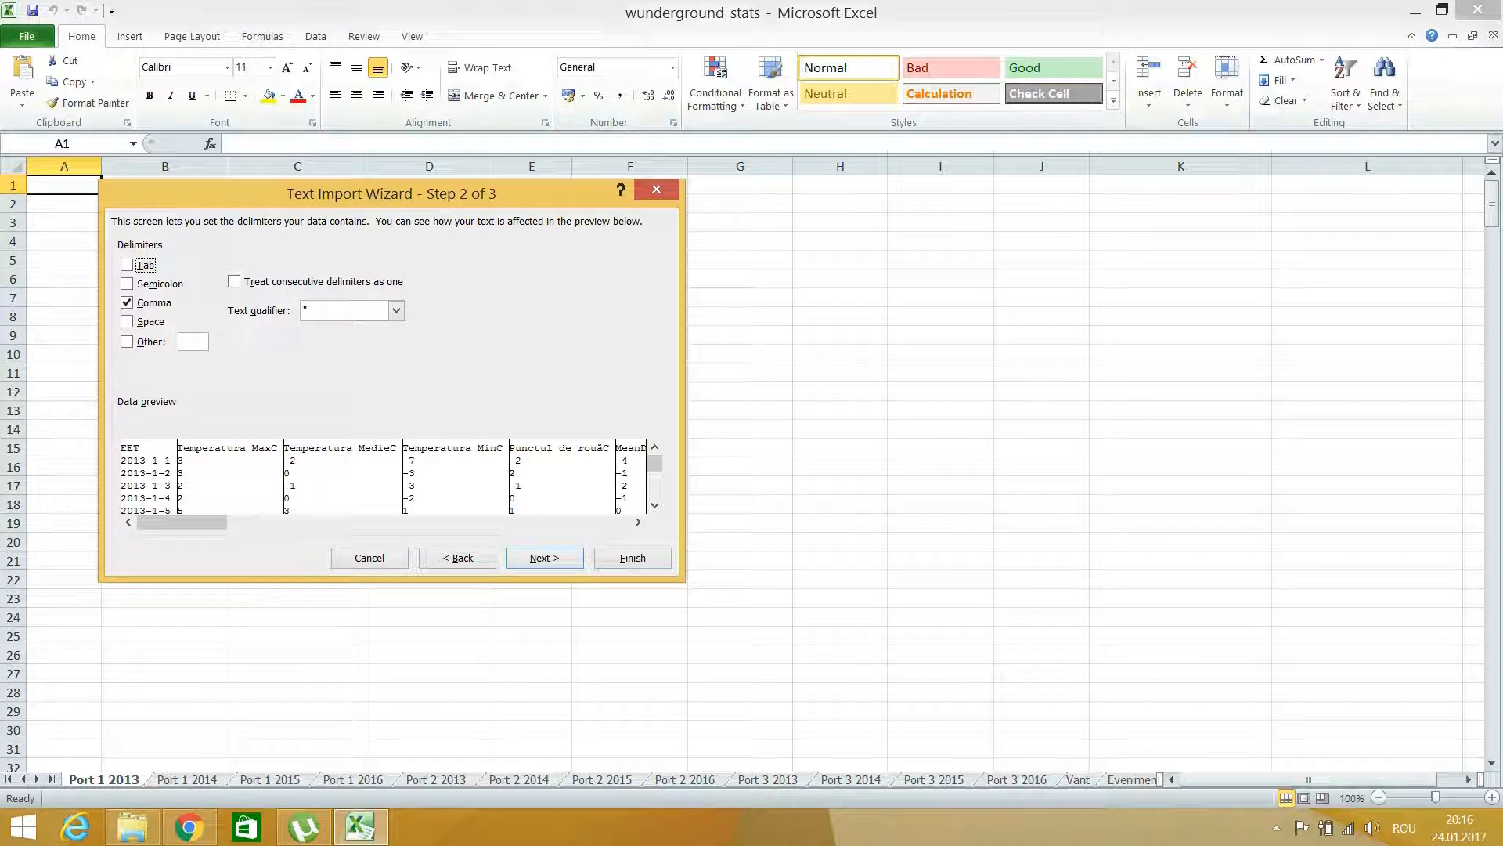
# - Set the EET column's data format to Date YMD and finish the text import
pyautogui.click(545, 557)
pyautogui.click(258, 302)
pyautogui.press('Down')
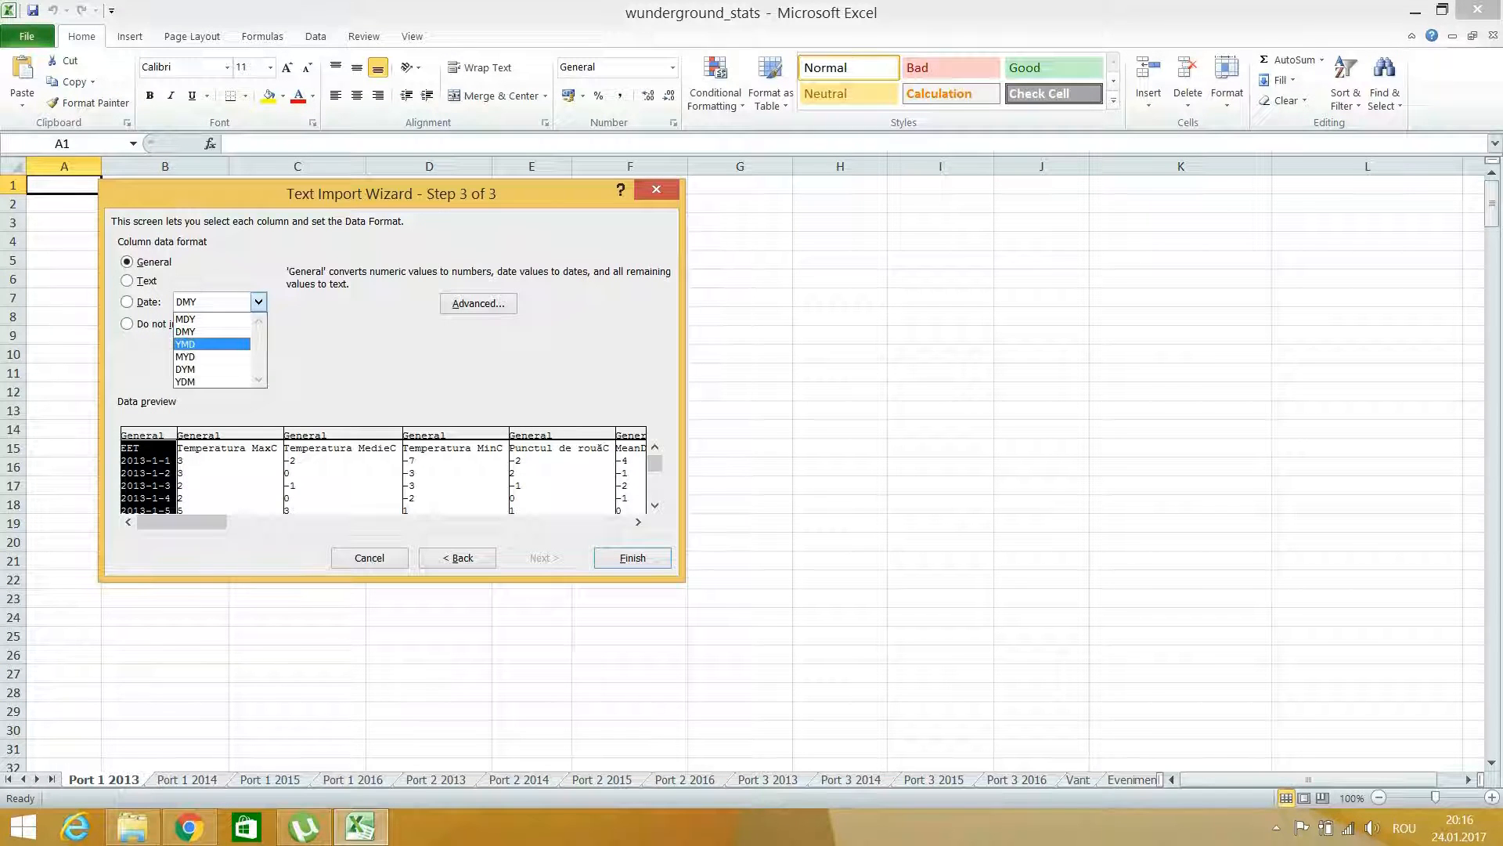
pyautogui.press('Return')
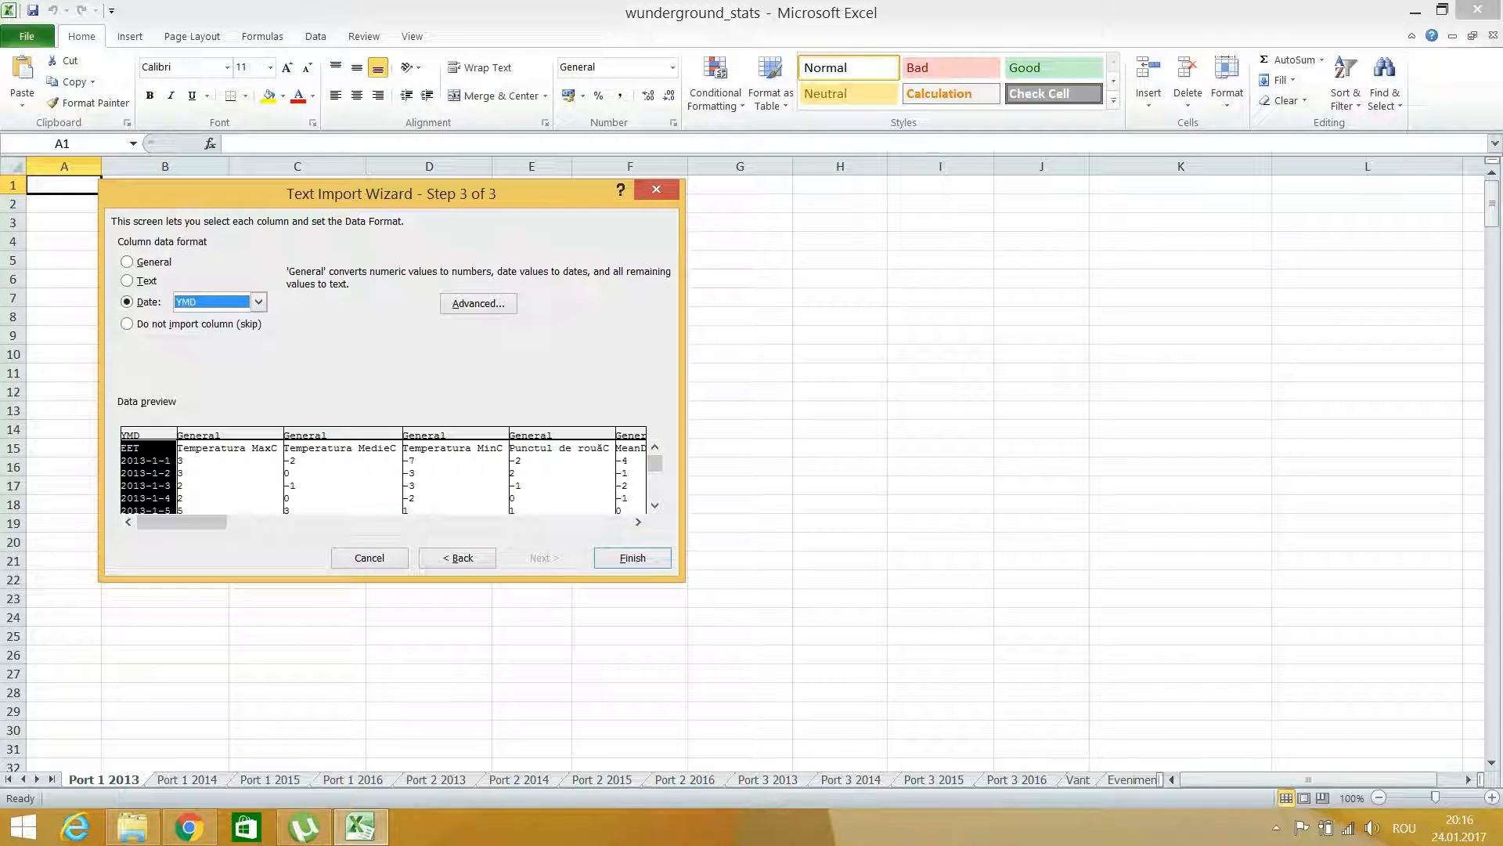
pyautogui.press('Return')
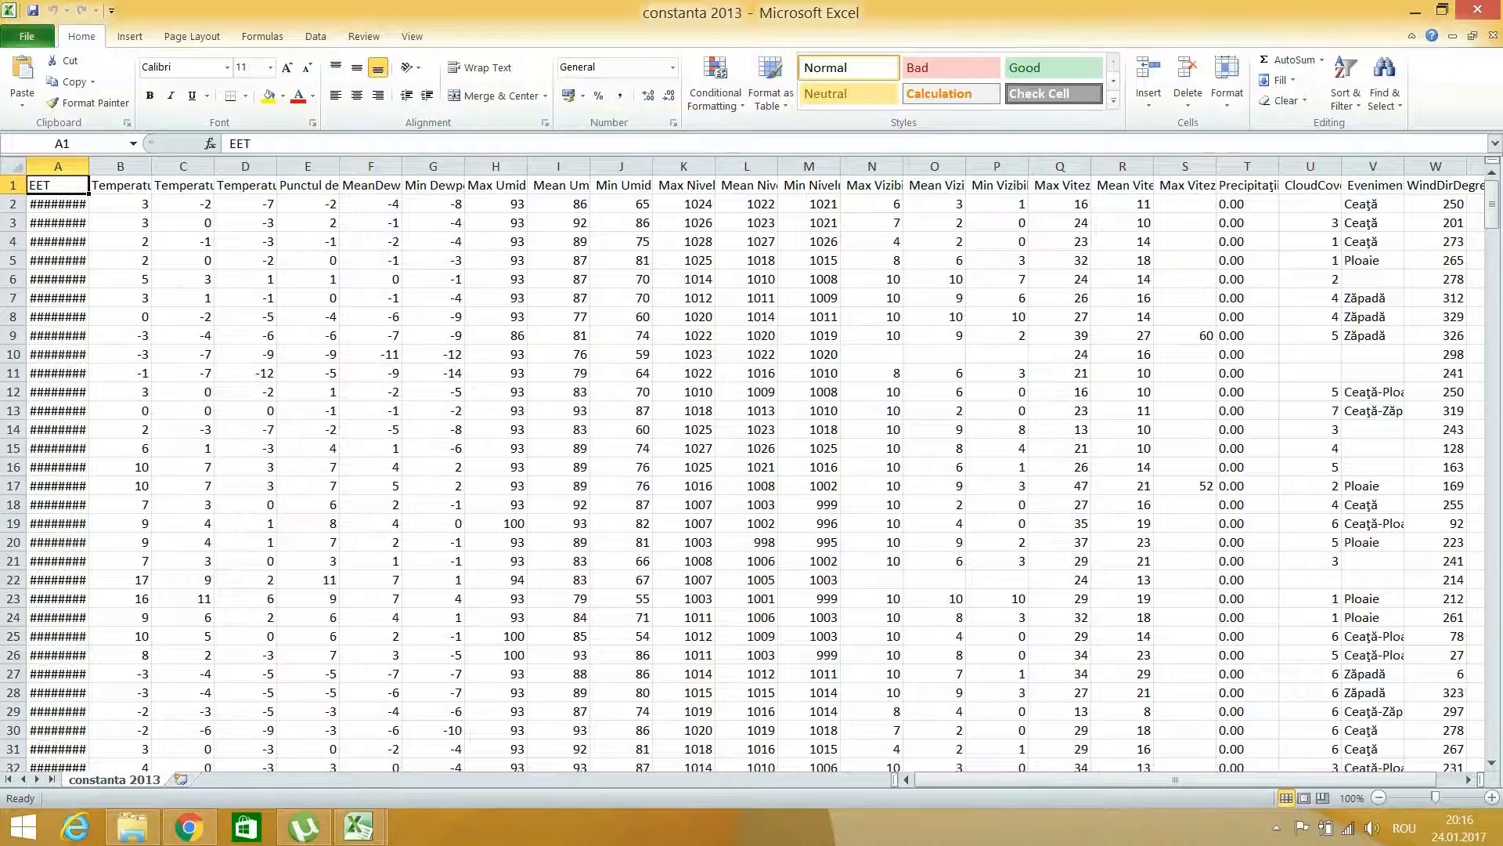
# - Copy the entire data range, from cell A1 to the last used cell, in the imported constanta 2013 sheet
pyautogui.hotkey('ctrl', 'shift', 'End')
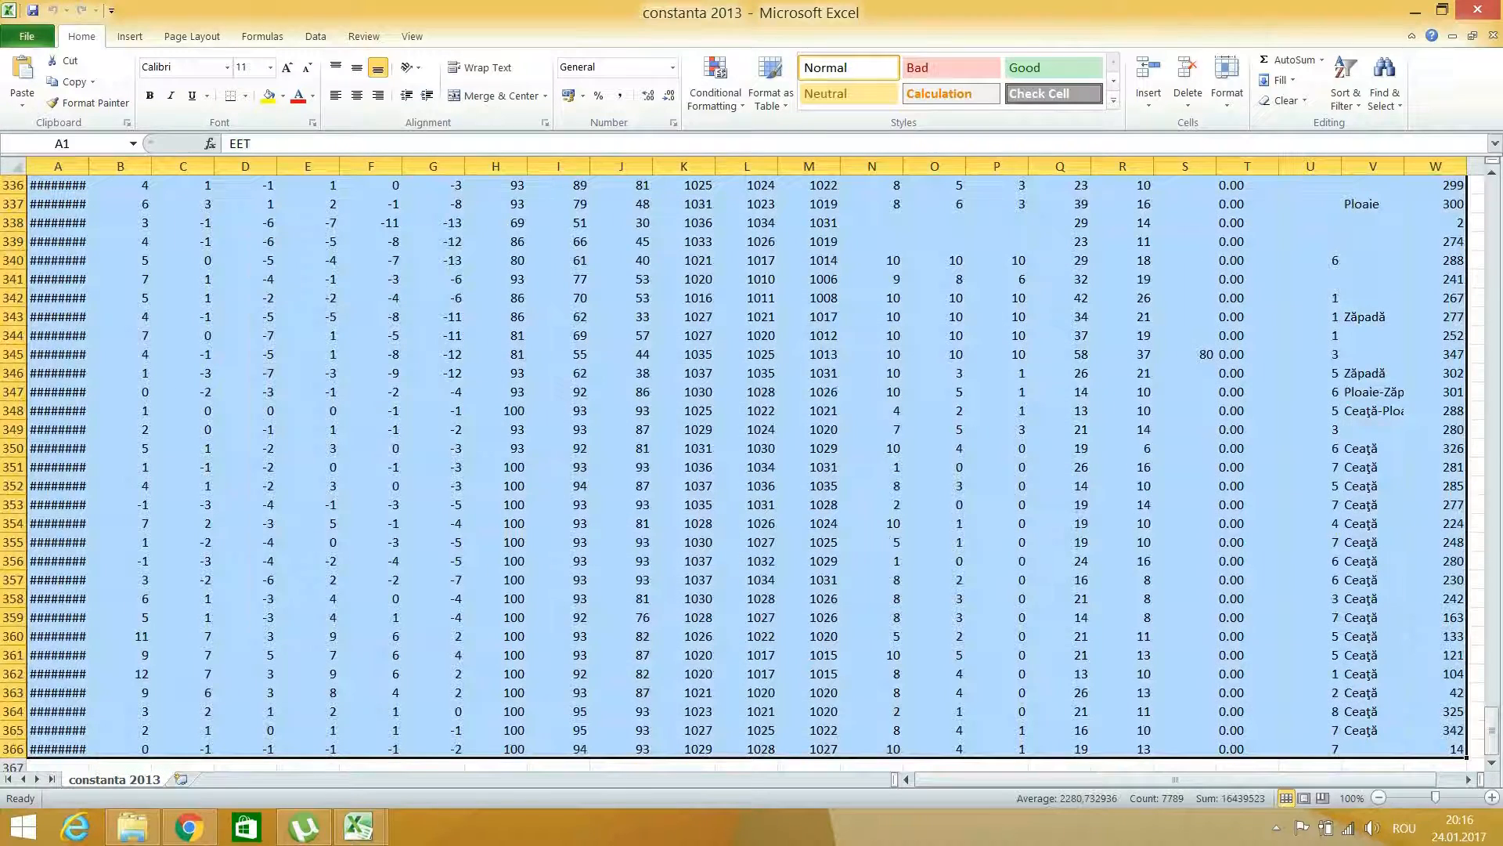
pyautogui.rightClick(253, 293)
pyautogui.click(294, 326)
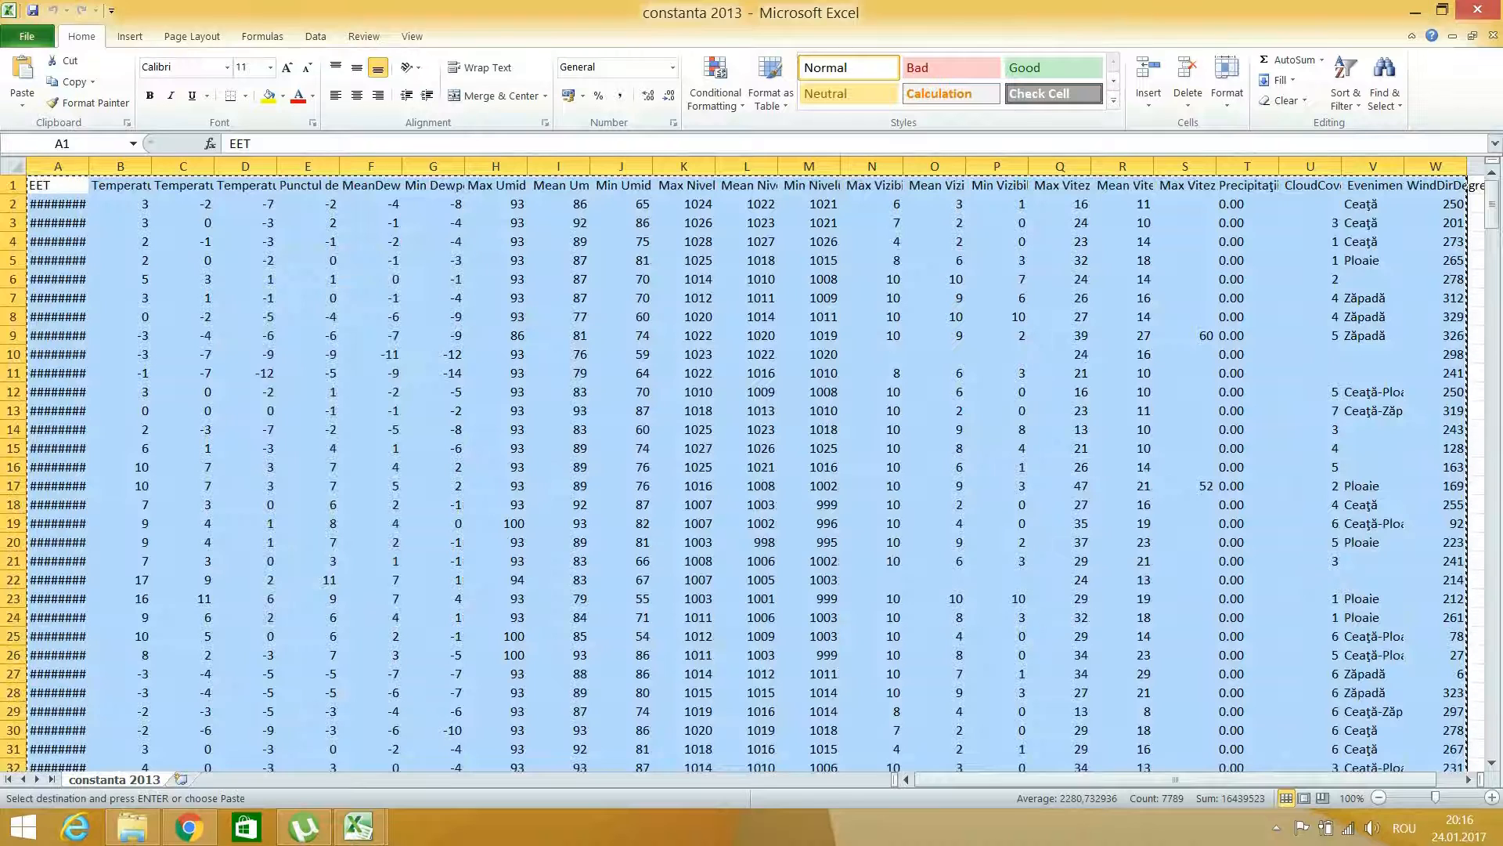
# - Switch to the wunderground_stats workbook and paste the copied data with the standard Paste option at cell A1 of Port 1 2013
pyautogui.click(1415, 11)
pyautogui.click(359, 827)
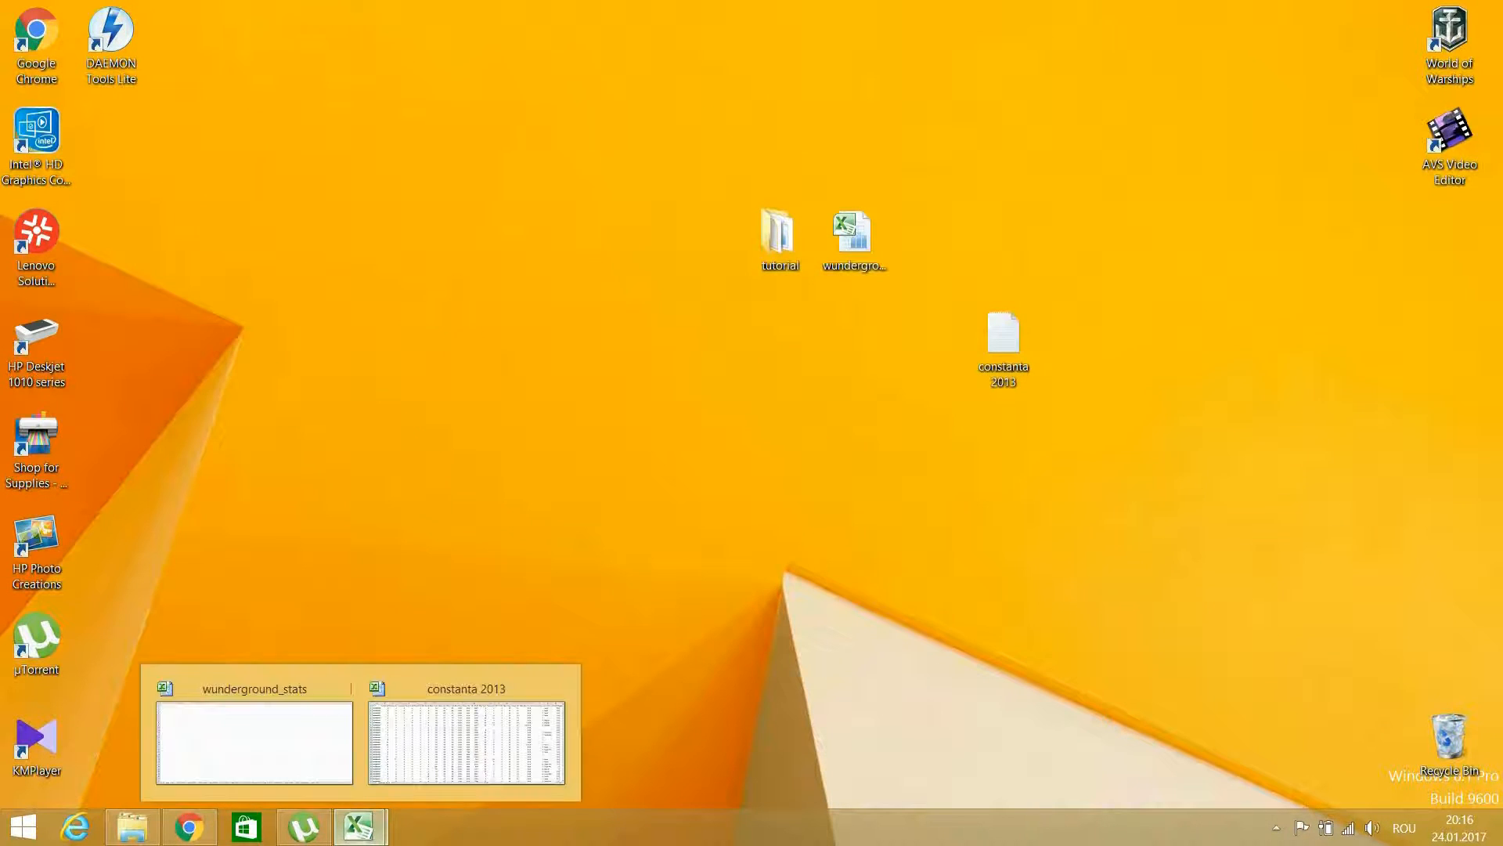
pyautogui.click(255, 736)
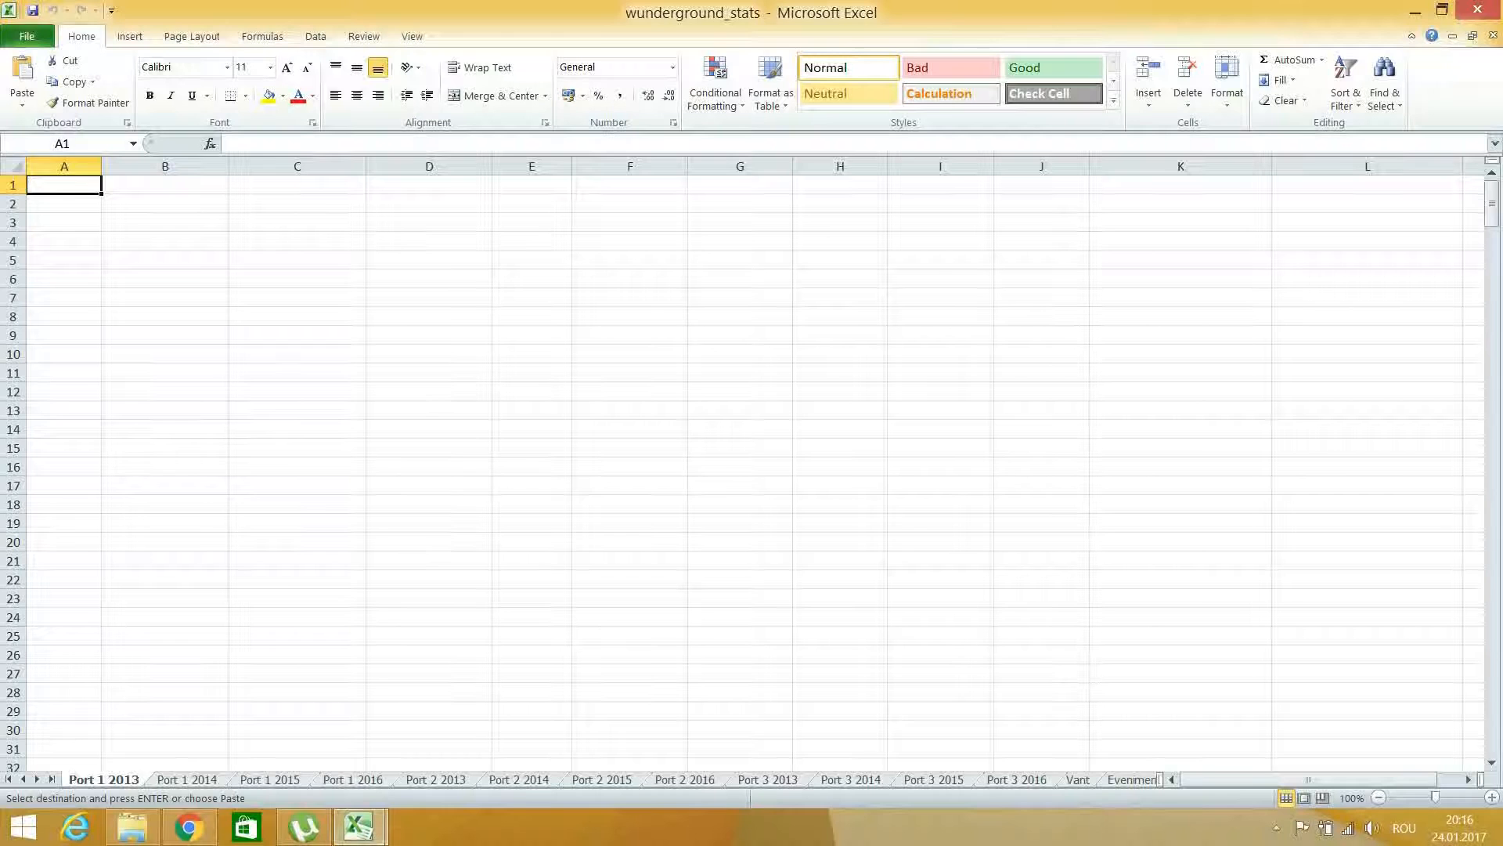
pyautogui.rightClick(57, 186)
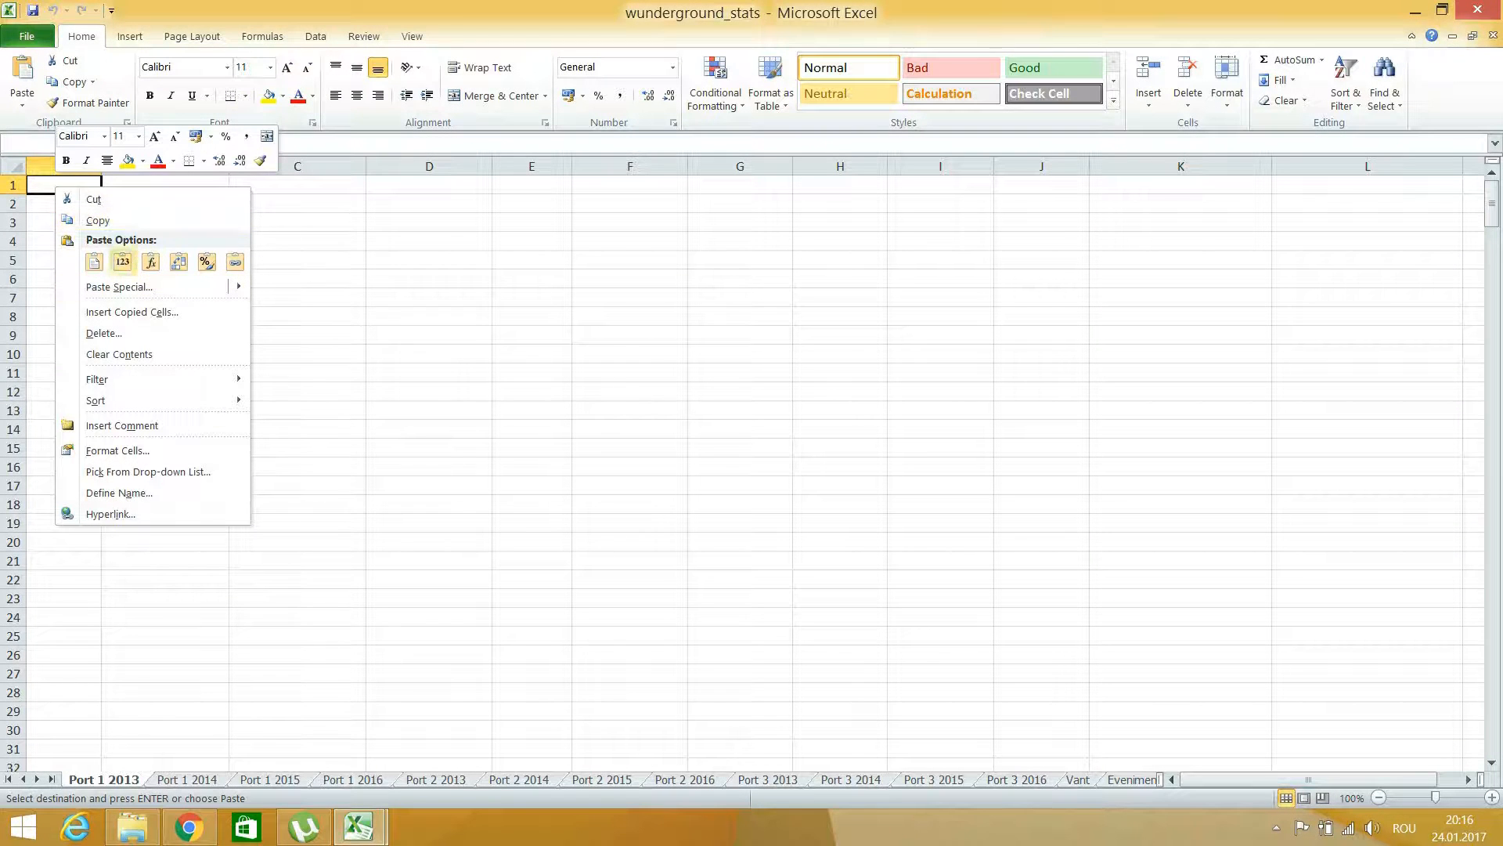
pyautogui.moveTo(157, 287)
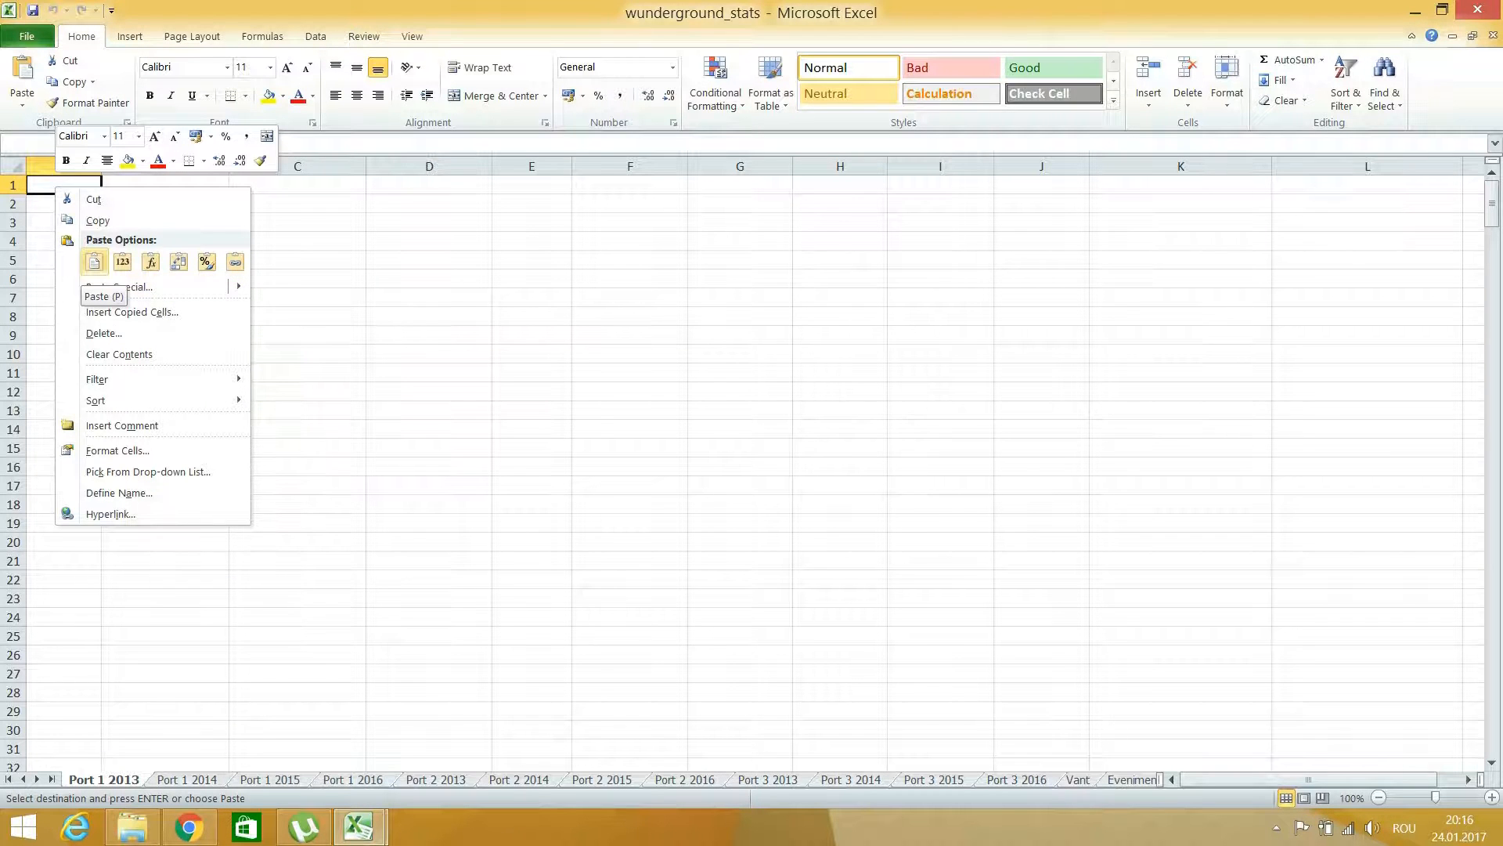
pyautogui.click(94, 263)
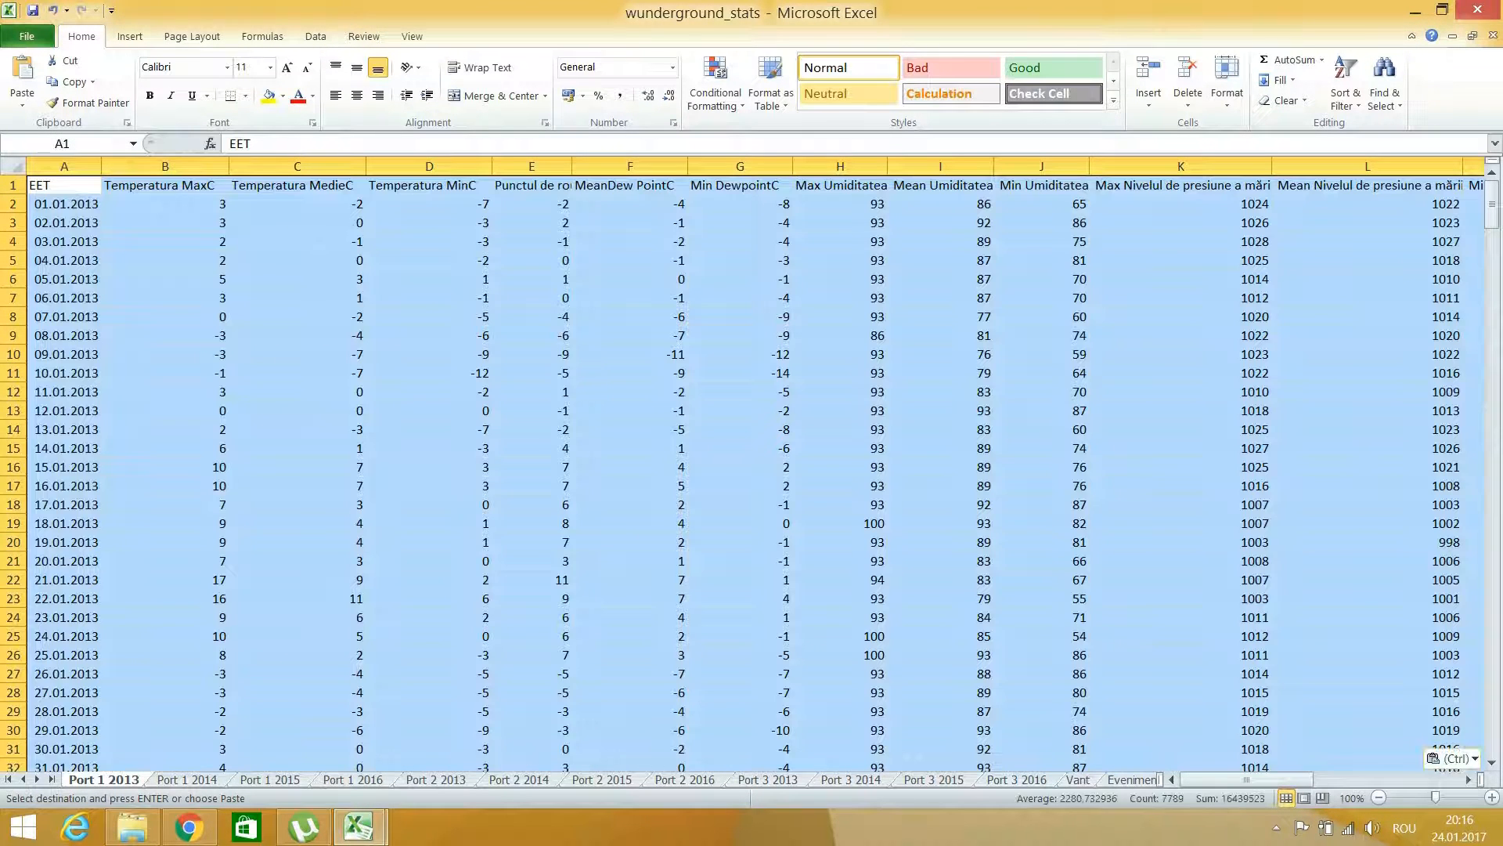
pyautogui.click(64, 186)
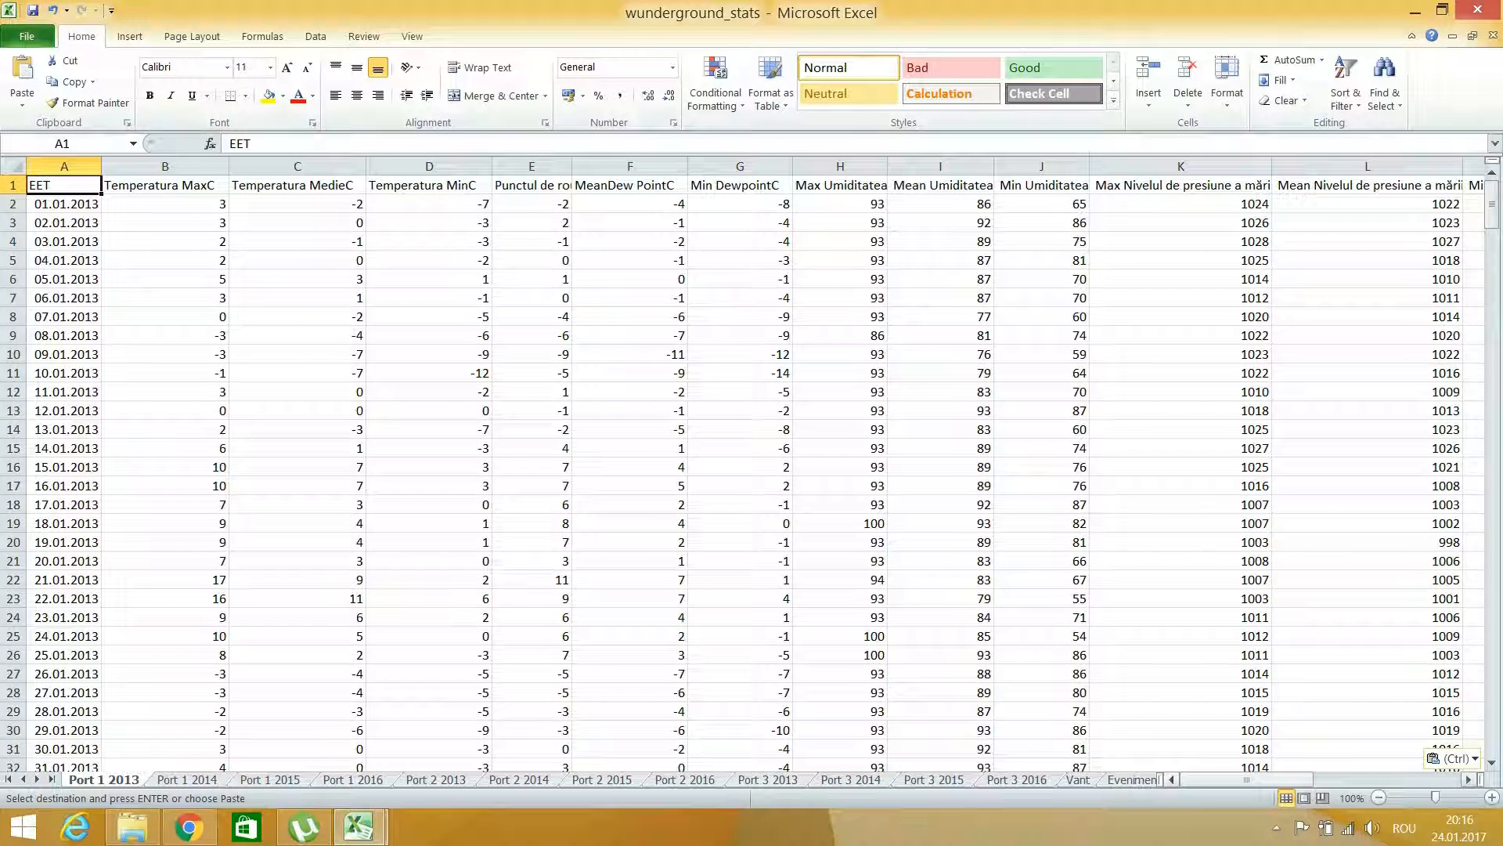
# - On the Final sheet, enter "Constanta" as the Port 1 name in cell C2
pyautogui.moveTo(1160, 779); pyautogui.dragTo(1249, 779)
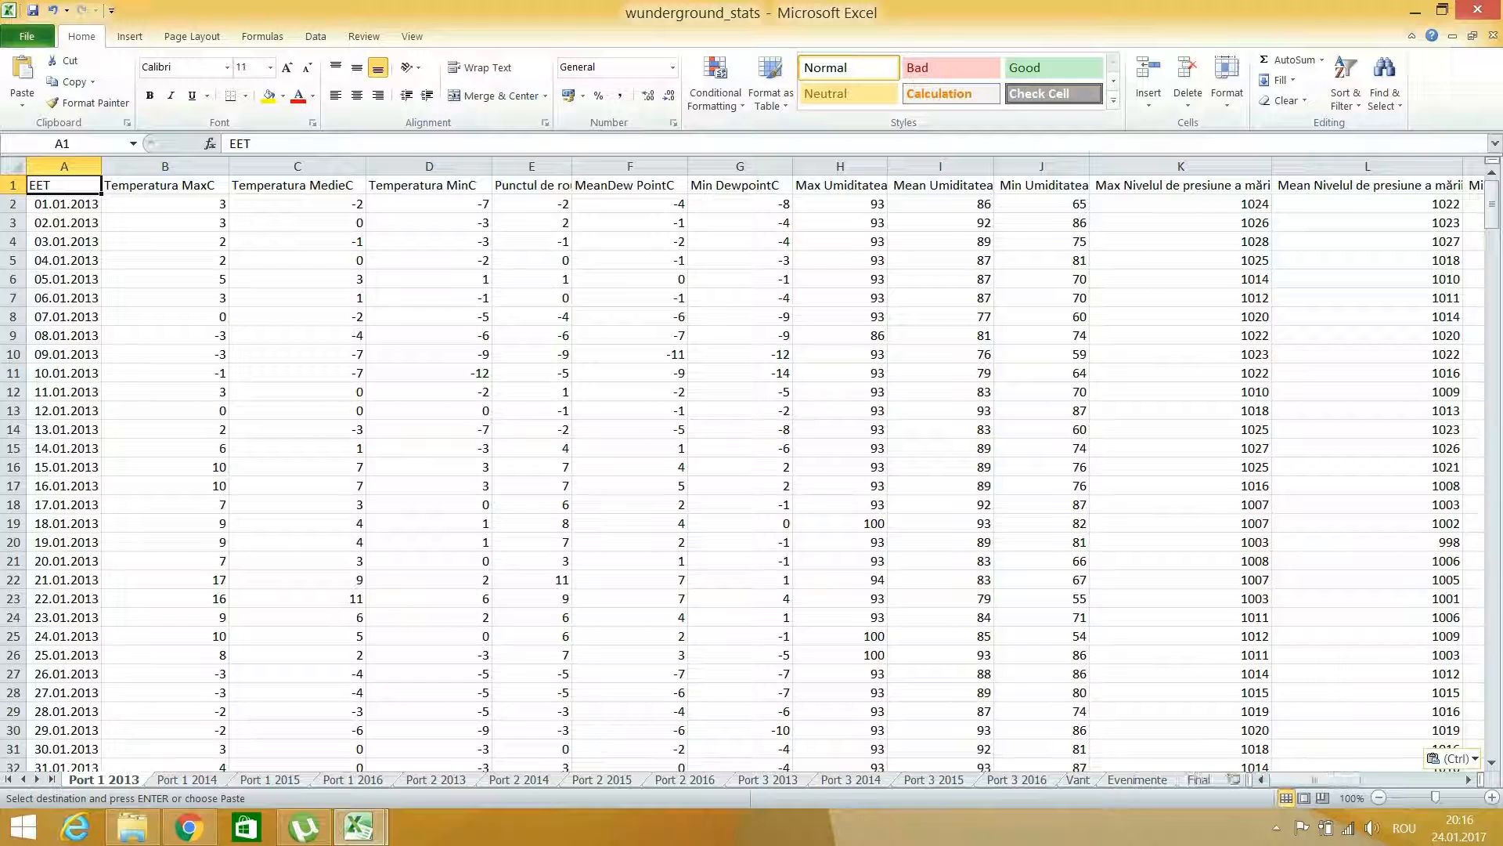
pyautogui.click(1198, 779)
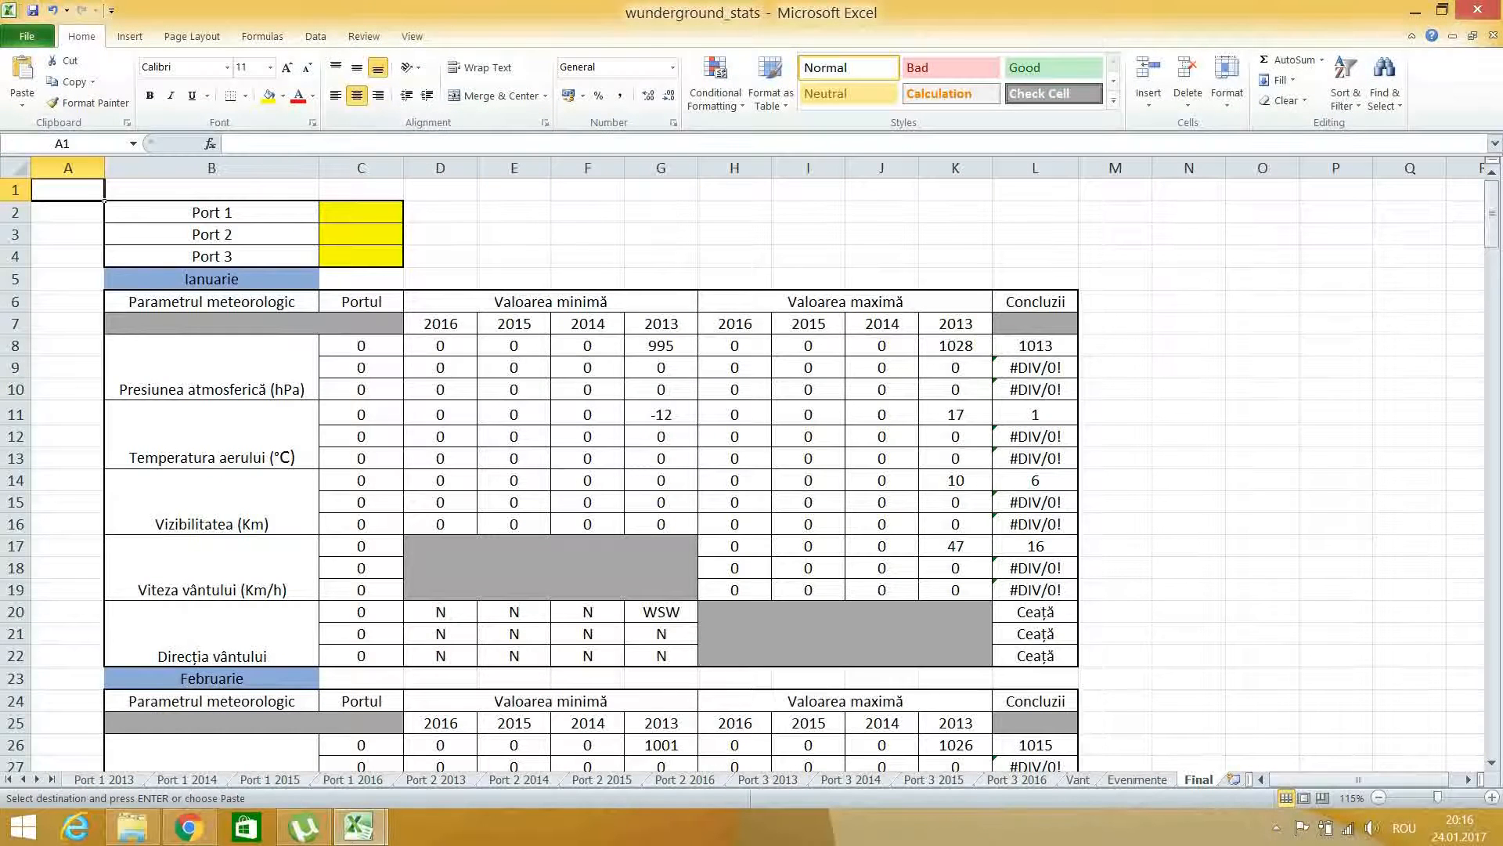
pyautogui.click(361, 213)
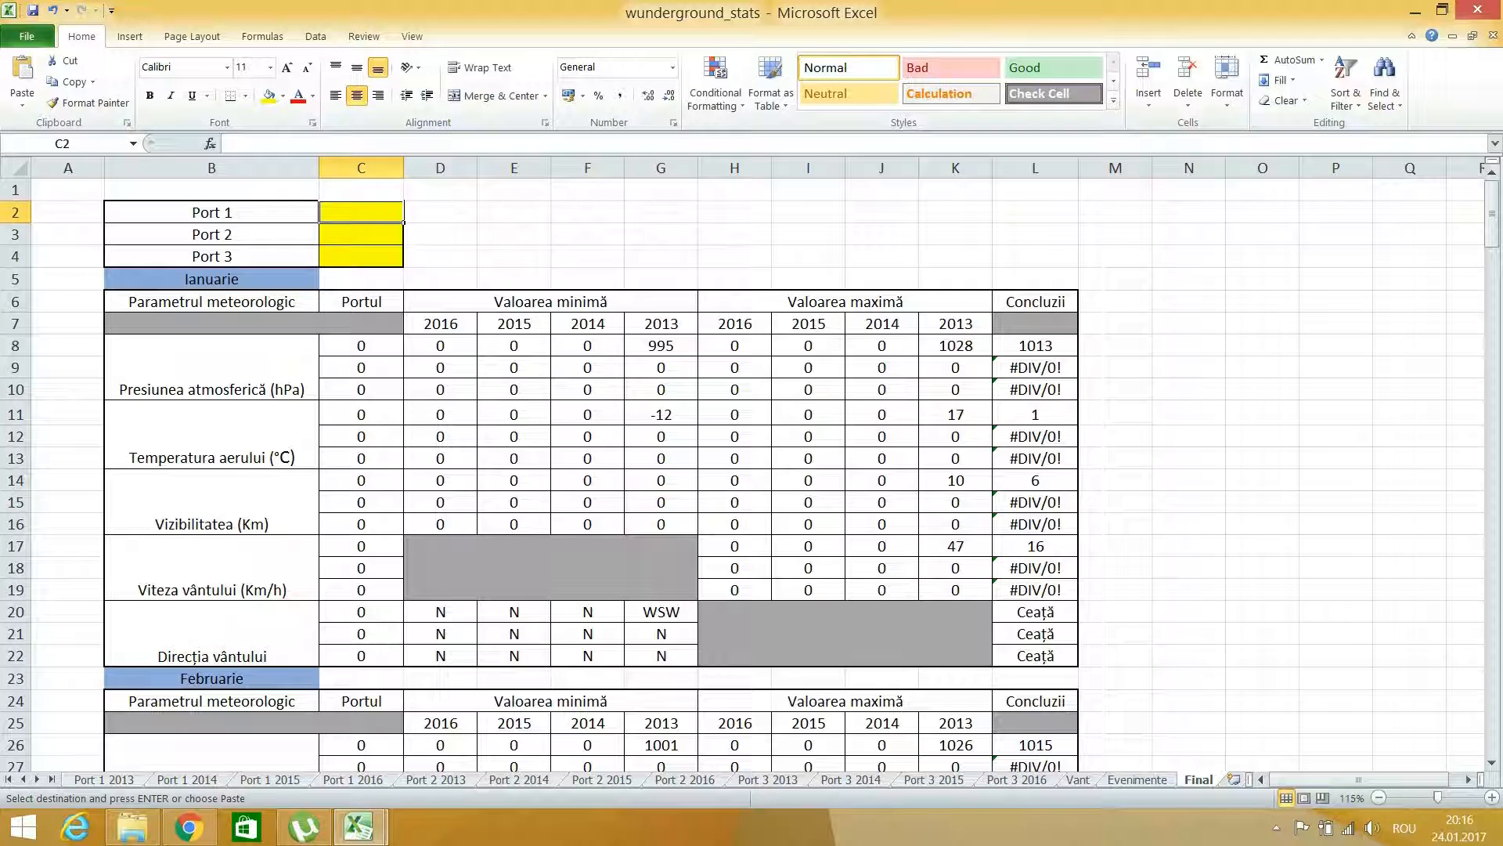
pyautogui.write('C')
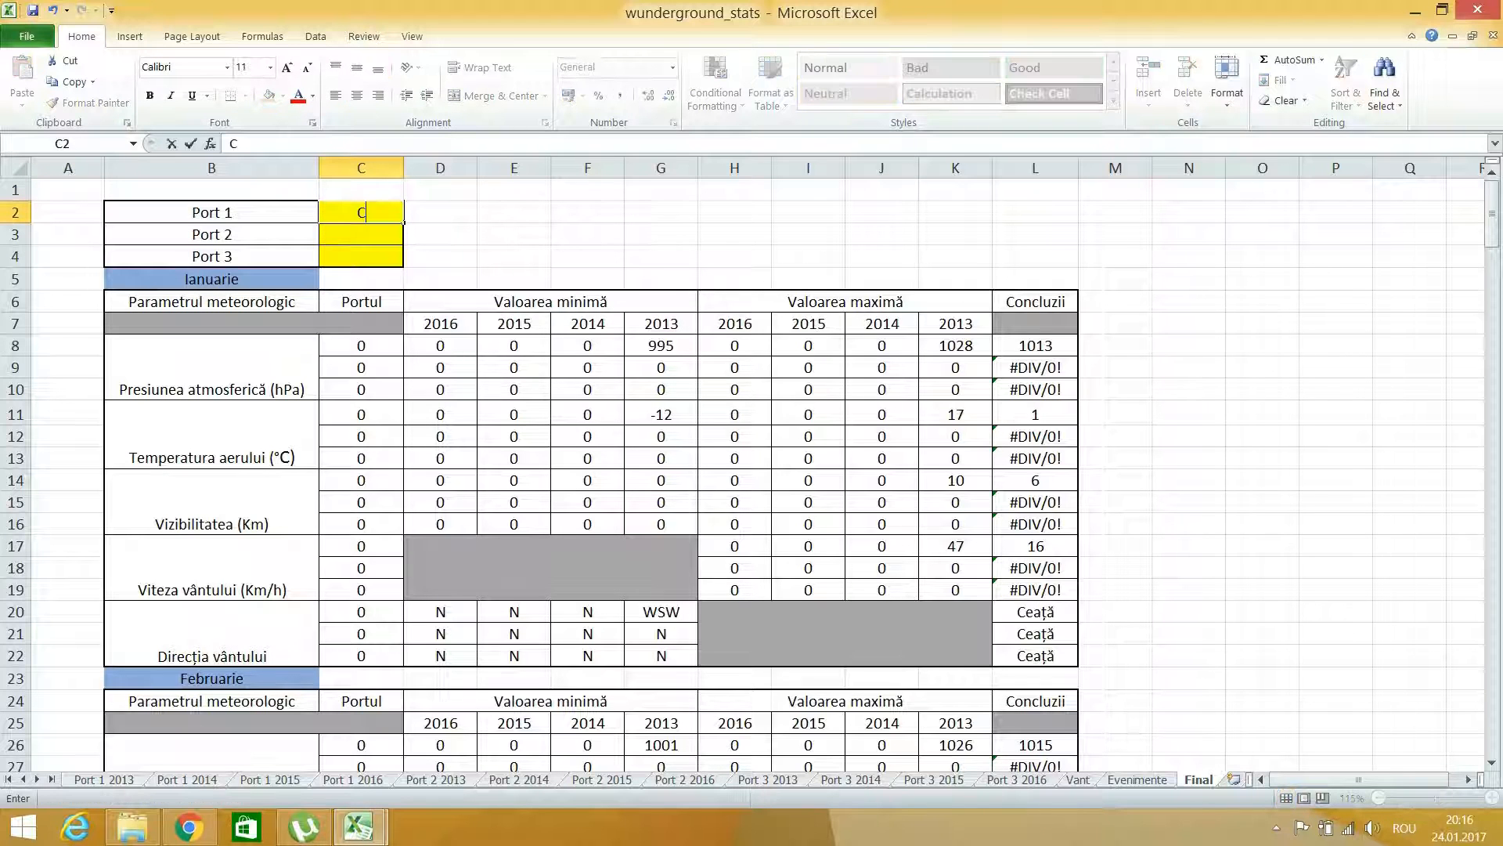
pyautogui.write('onstanta')
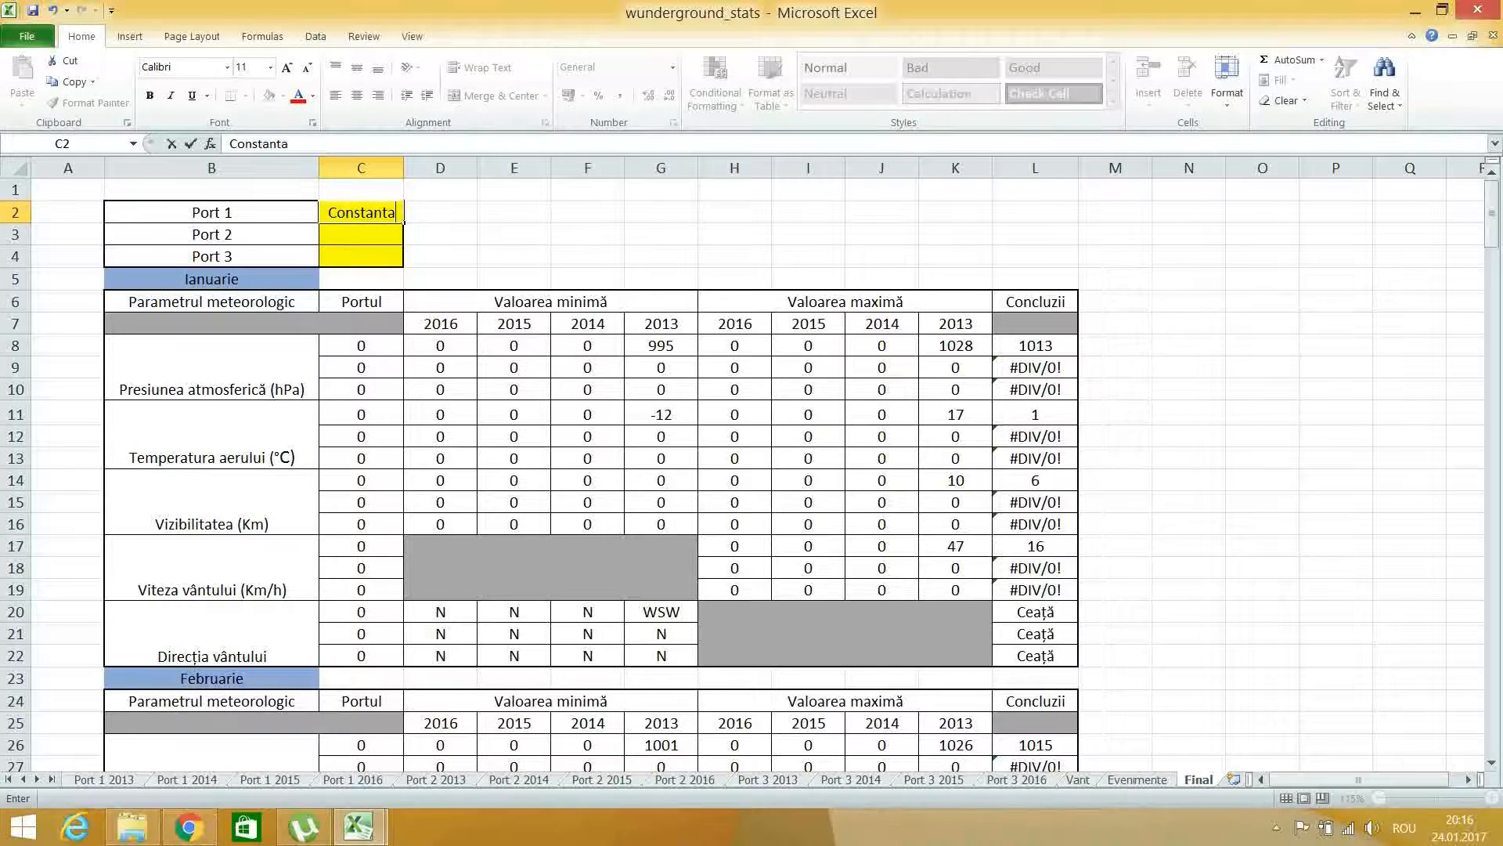
pyautogui.click(514, 234)
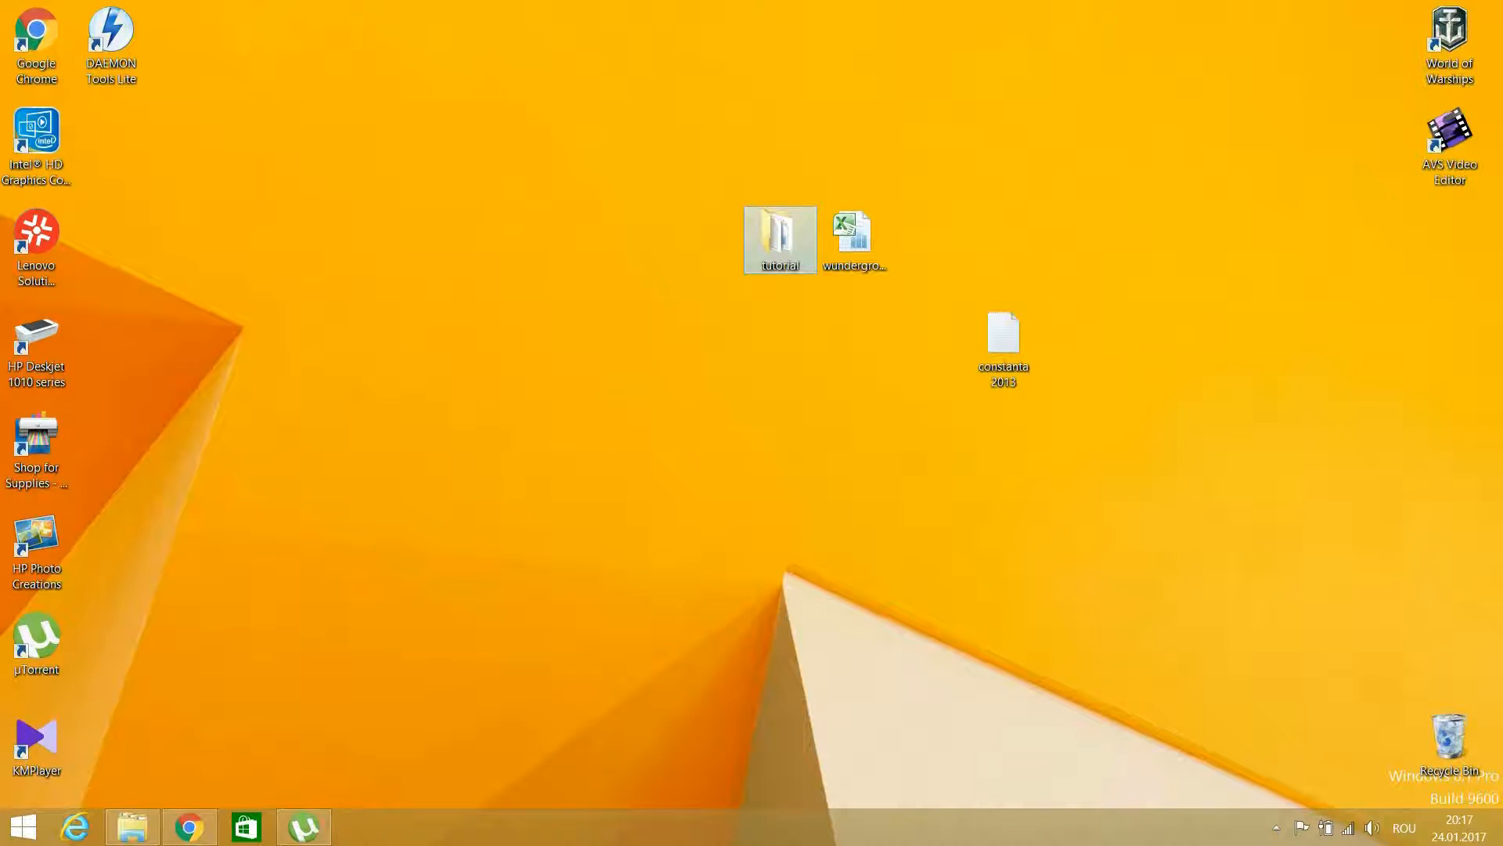
# - Open the completed wunderground_stats workbook from the tutorial folder on the desktop
pyautogui.doubleClick(776, 234)
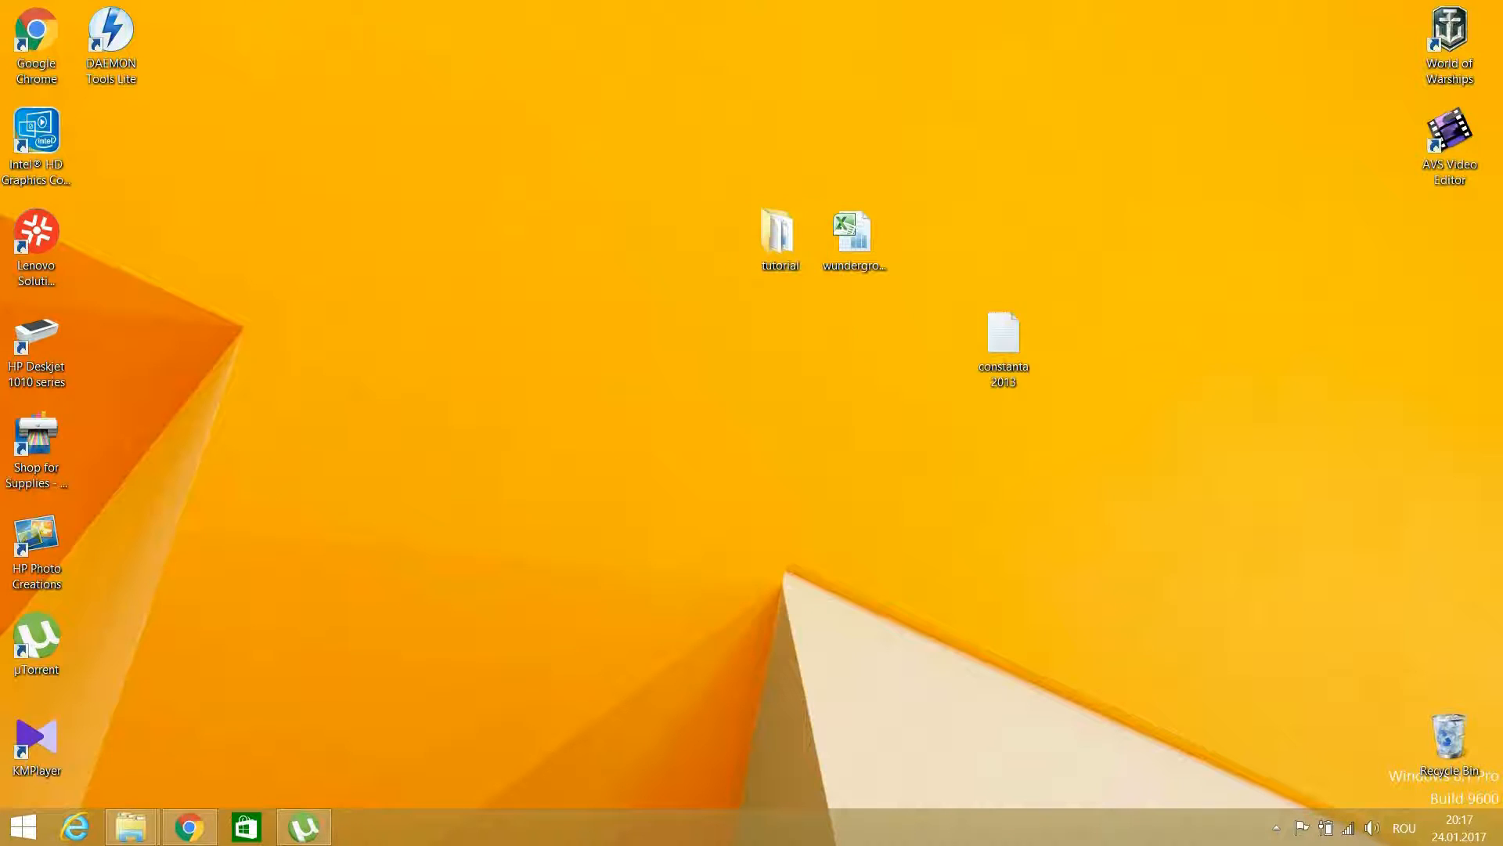
pyautogui.click(1217, 131)
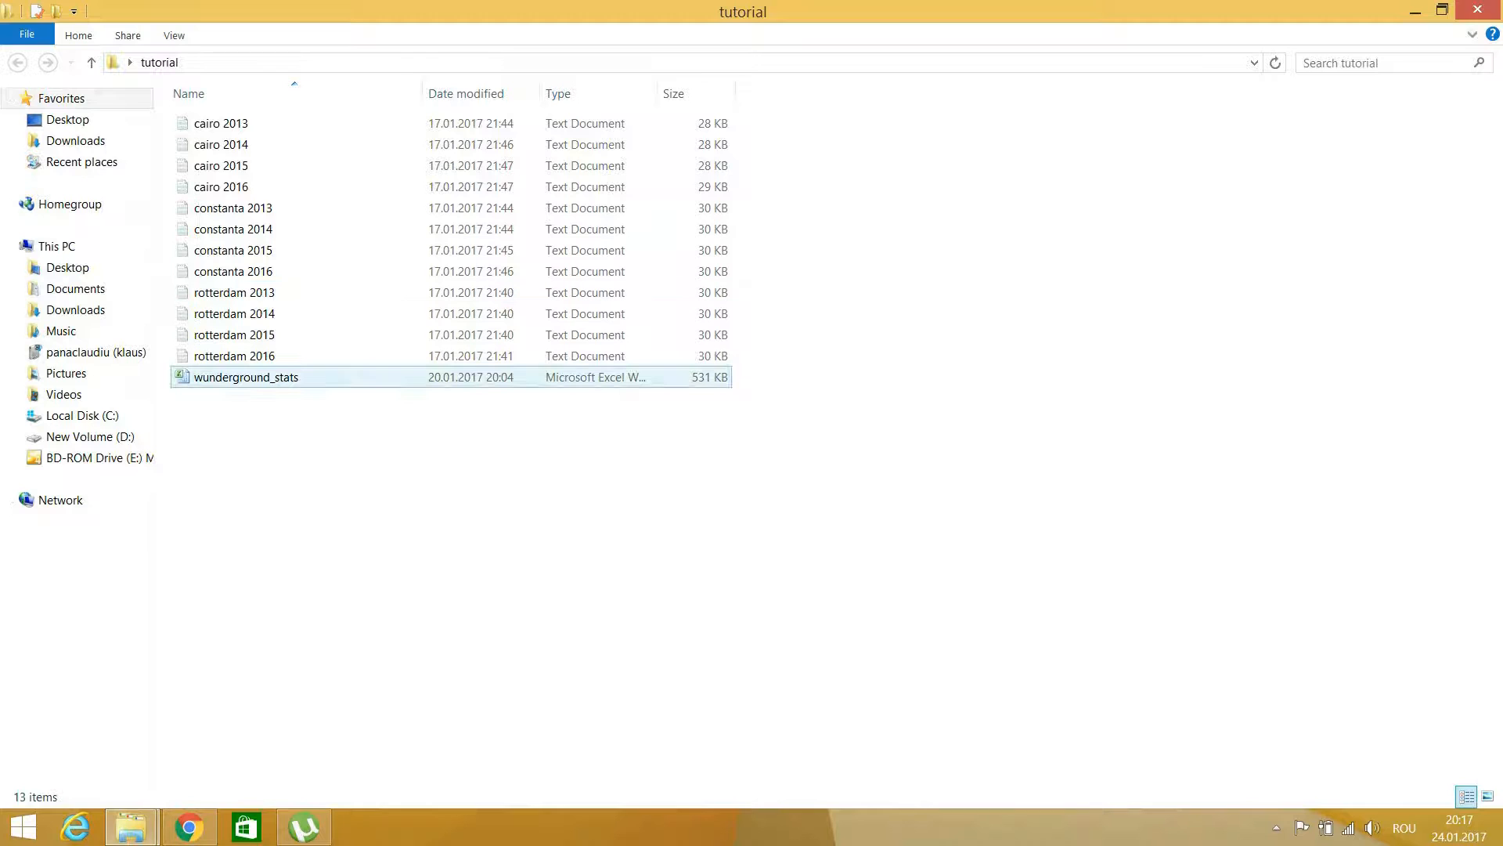
pyautogui.doubleClick(271, 377)
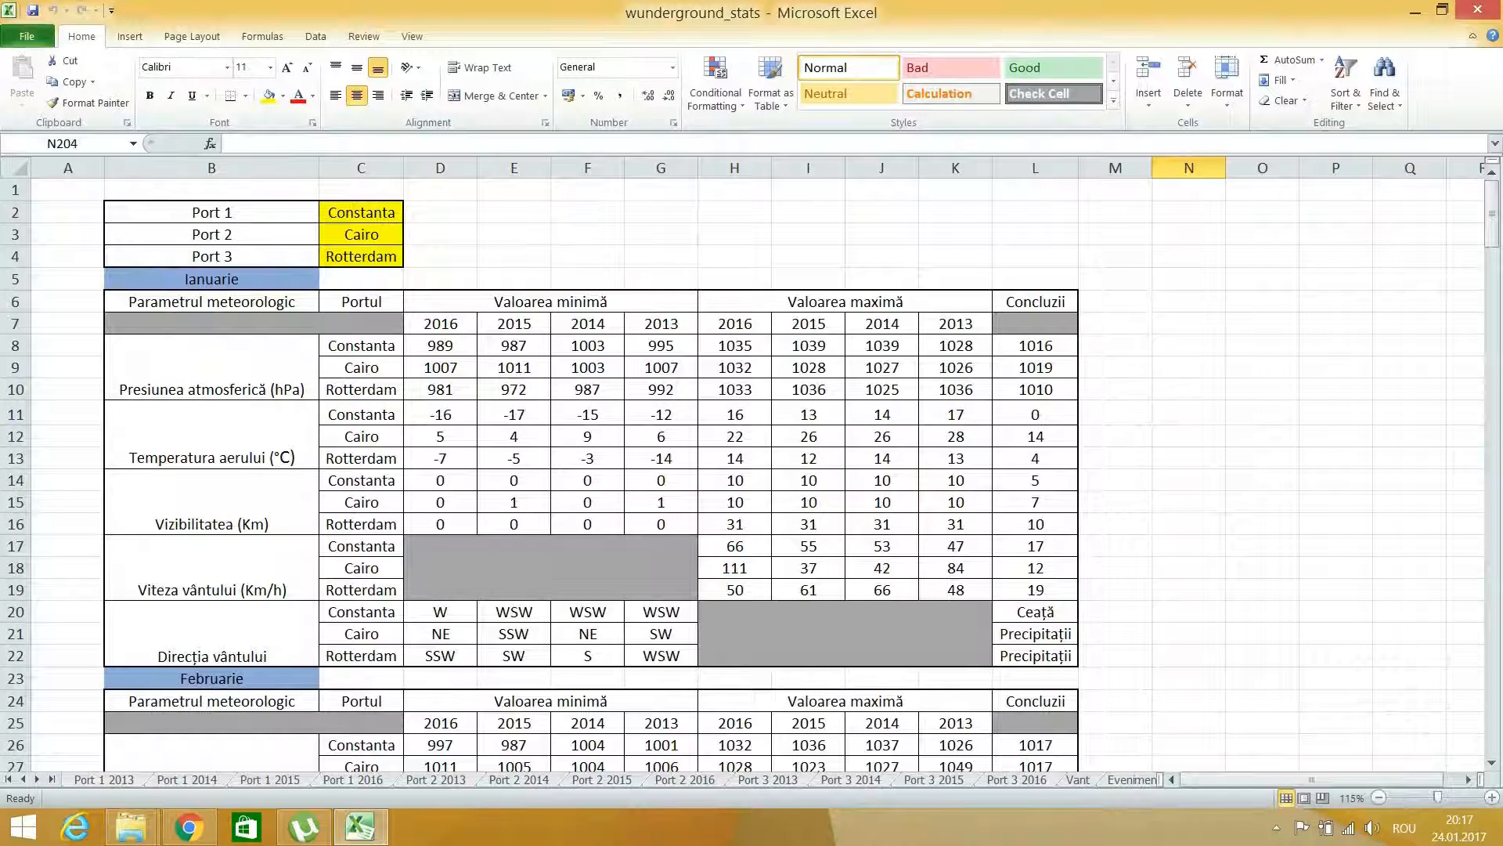
# - Examine the completed workbook's port data sheets from Port 1 2013 to Port 3 2016, plus the Vant and Evenimente sheets
pyautogui.moveTo(1492, 205)
pyautogui.mouseDown()
pyautogui.moveTo(1493, 232)
pyautogui.moveTo(1492, 206)
pyautogui.mouseUp()
pyautogui.click(103, 780)
pyautogui.hotkey('ctrl', 'pagedown')
pyautogui.hotkey('ctrl', 'pagedown')
pyautogui.hotkey('ctrl', 'pagedown')
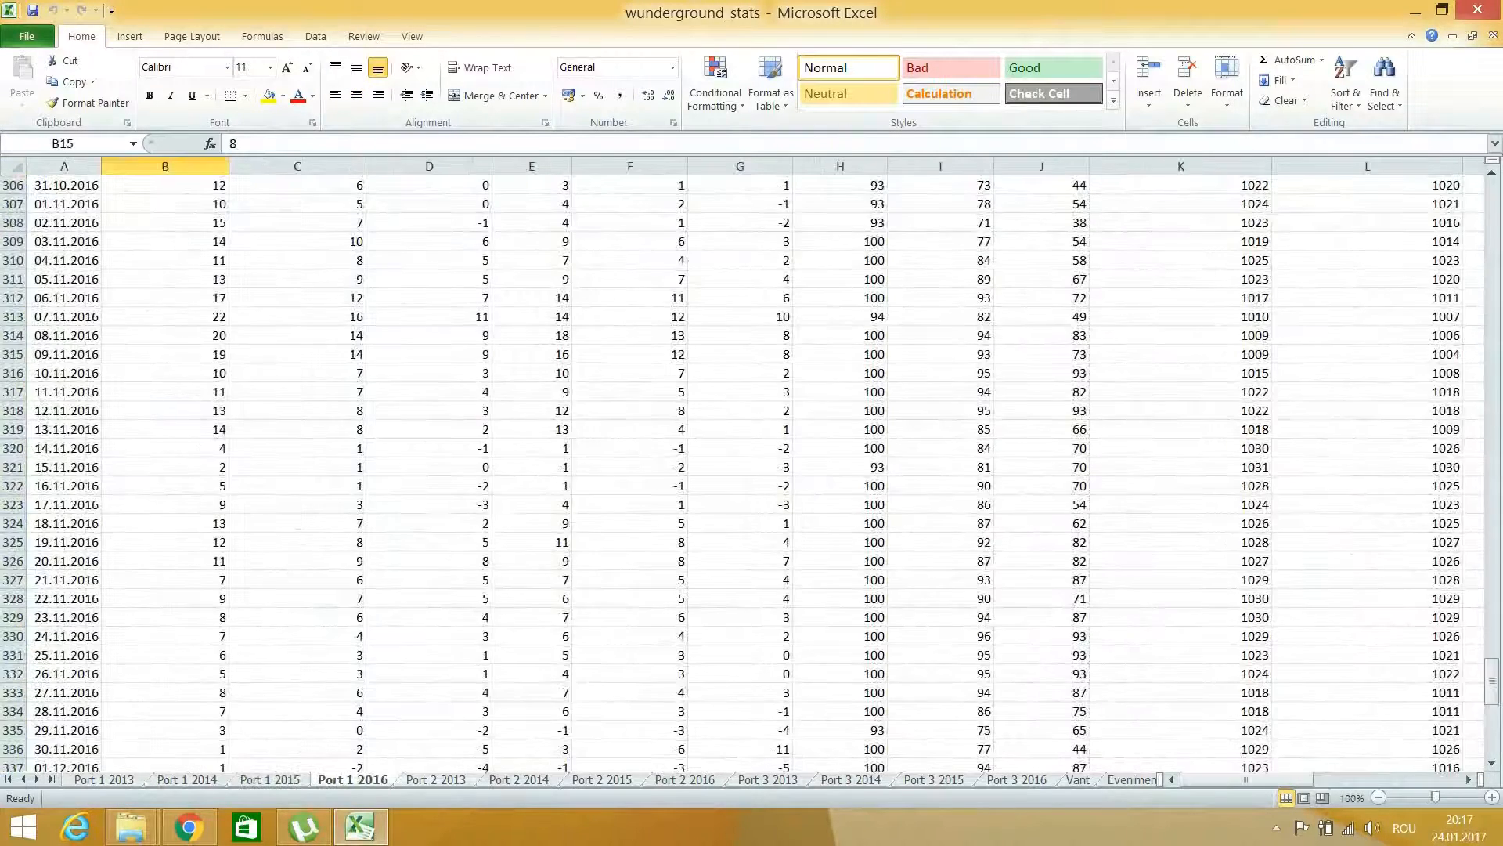
pyautogui.hotkey('ctrl', 'pagedown')
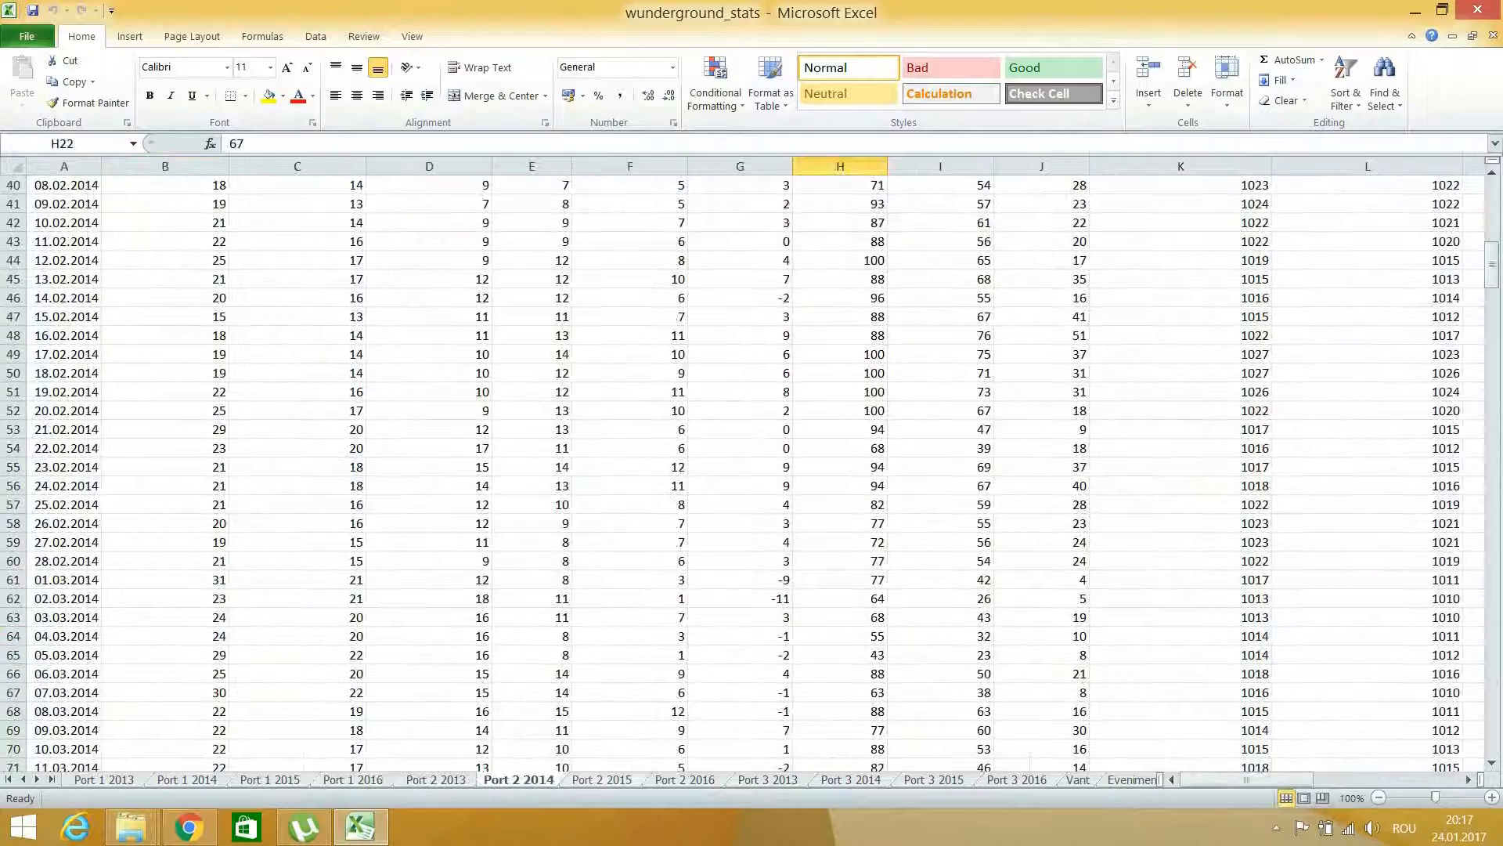
pyautogui.hotkey('ctrl', 'pagedown')
pyautogui.hotkey('ctrl', 'pagedown')
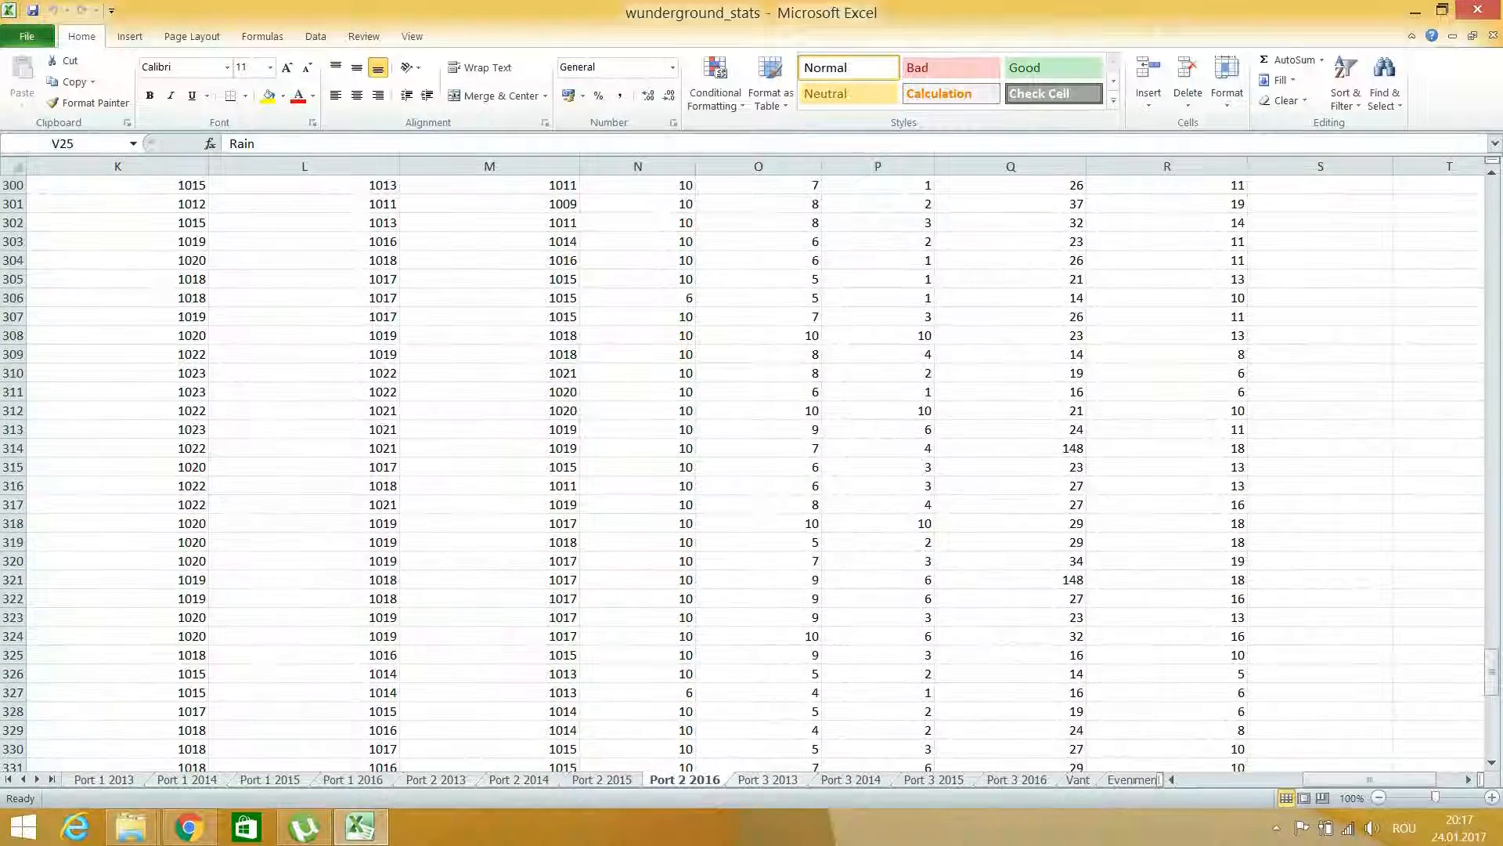
pyautogui.hotkey('ctrl', 'pagedown')
pyautogui.hotkey('ctrl', 'pagedown')
pyautogui.hotkey('ctrl', 'pagedown')
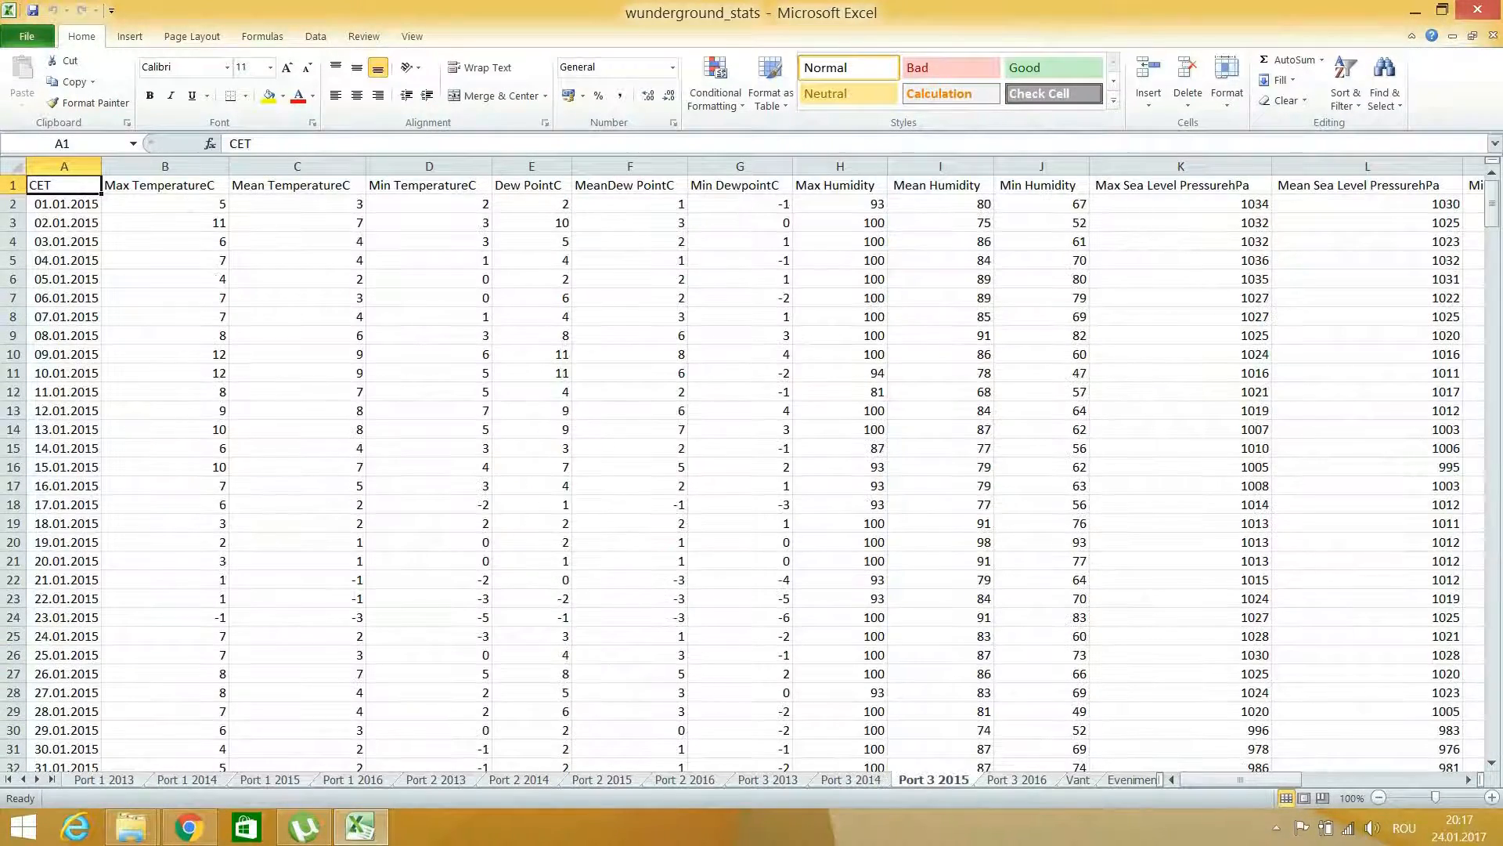
pyautogui.hotkey('ctrl', 'pagedown')
pyautogui.hotkey('ctrl', 'pagedown')
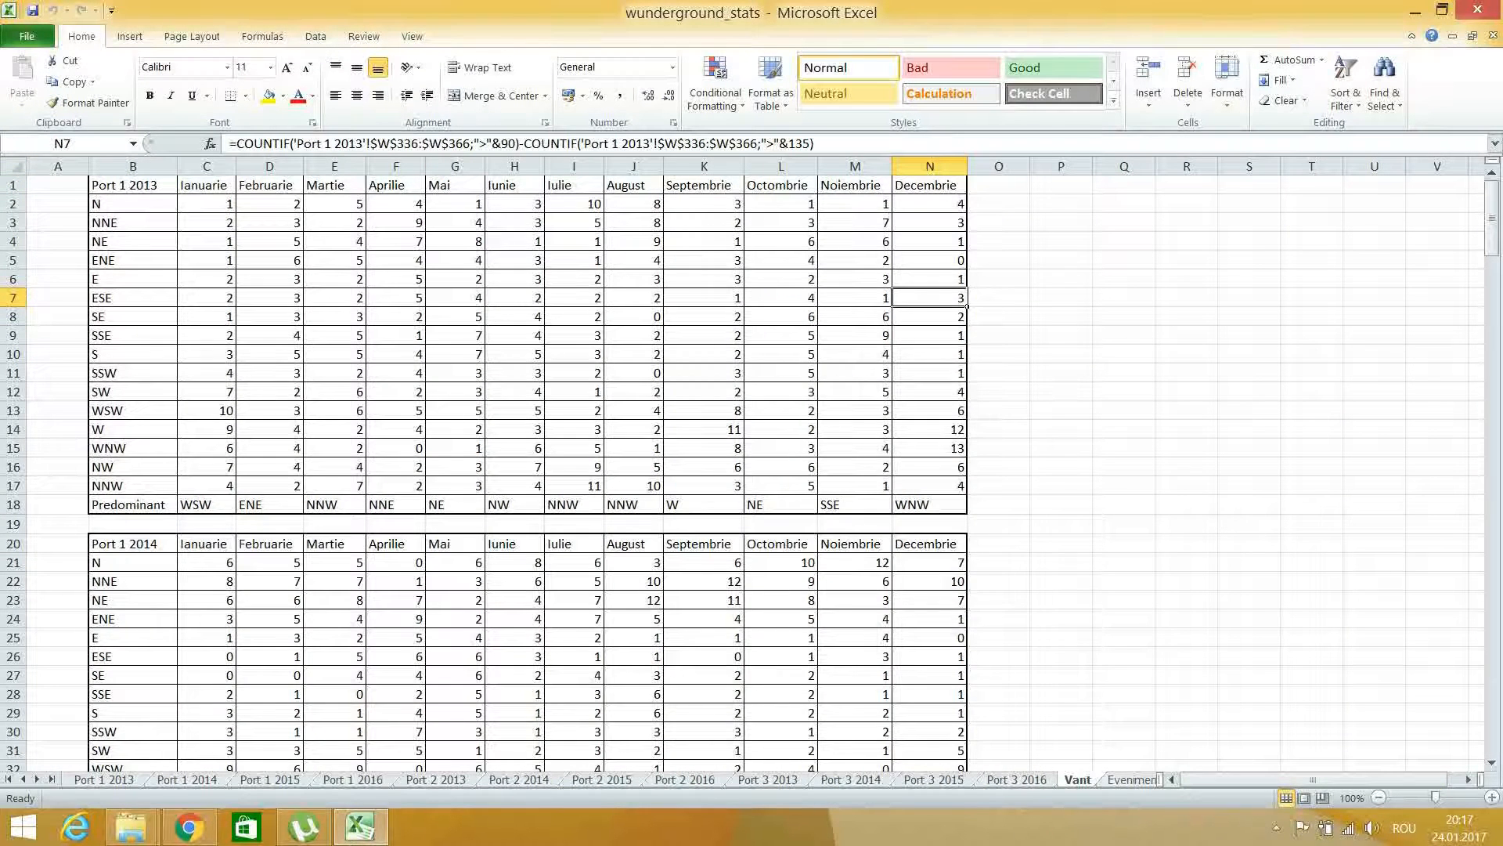
pyautogui.hotkey('ctrl', 'pagedown')
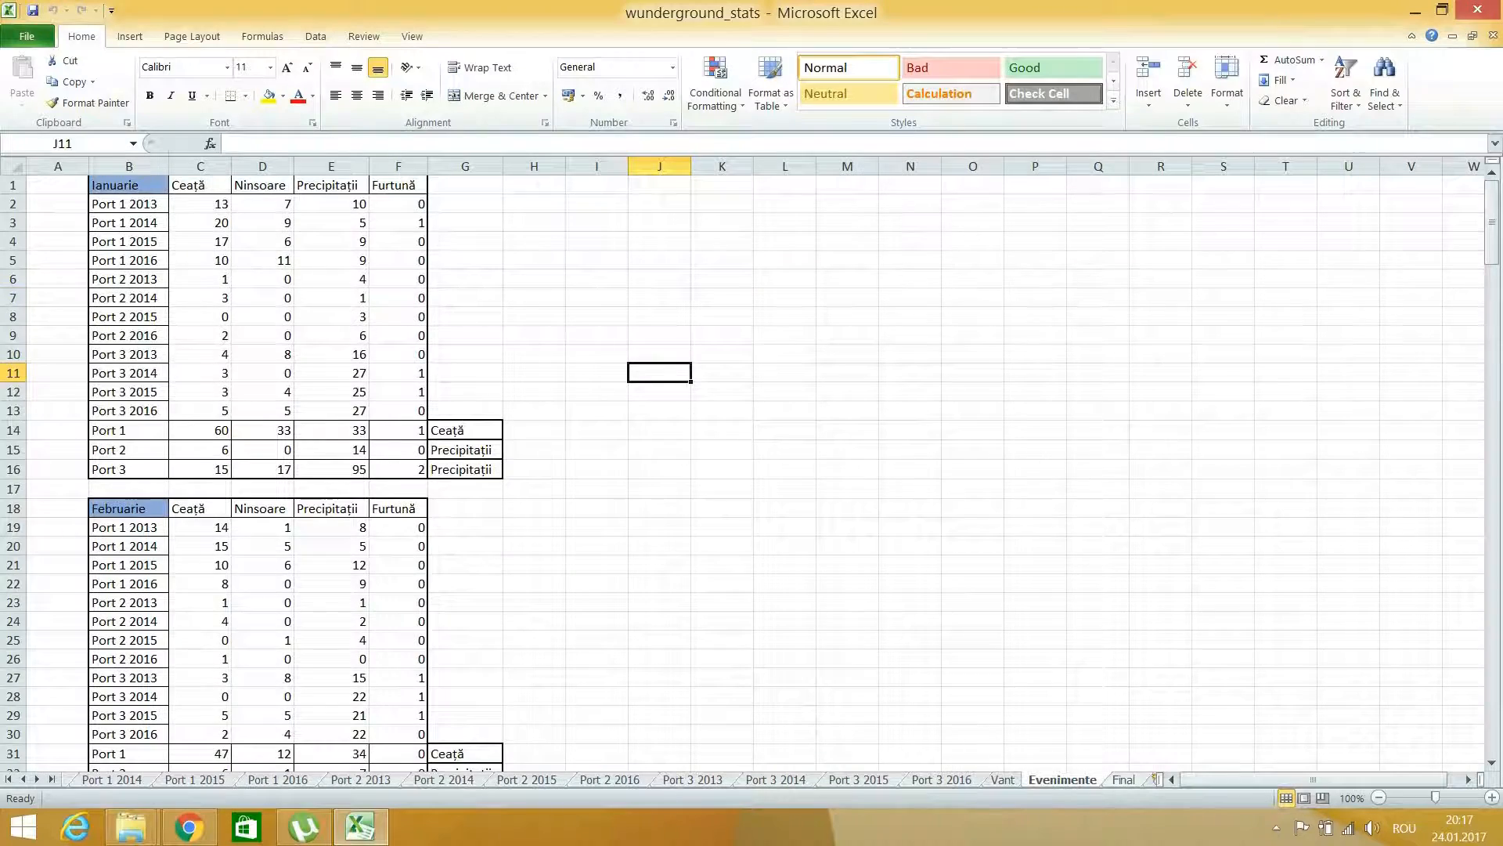
# - Review the Final sheet's monthly tables down to Decembrie, and close the workbook and the tutorial folder
pyautogui.hotkey('ctrl', 'pagedown')
pyautogui.moveTo(1492, 216); pyautogui.dragTo(1491, 714)
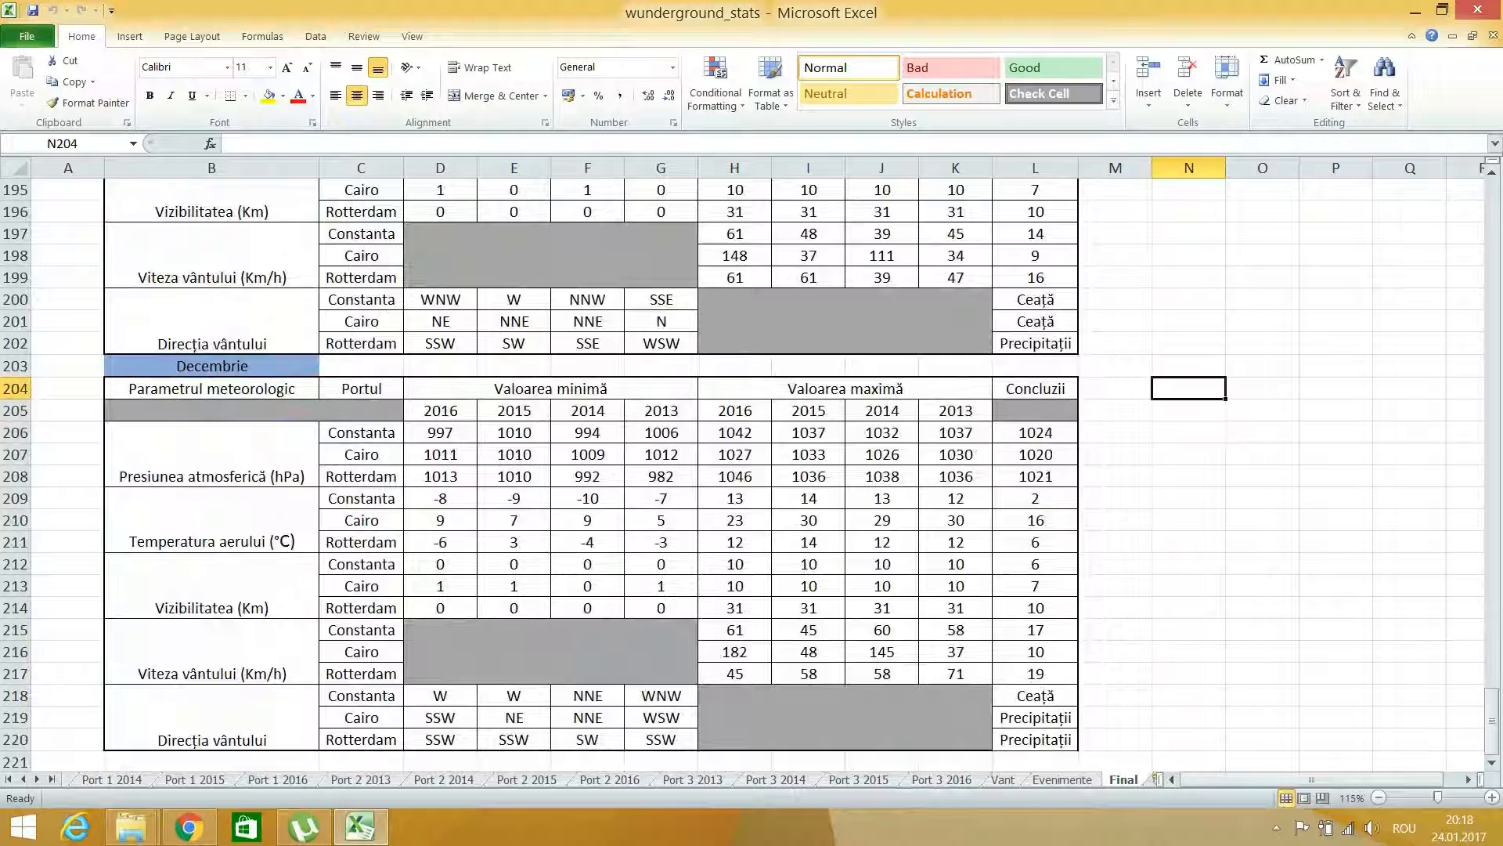
pyautogui.click(1478, 9)
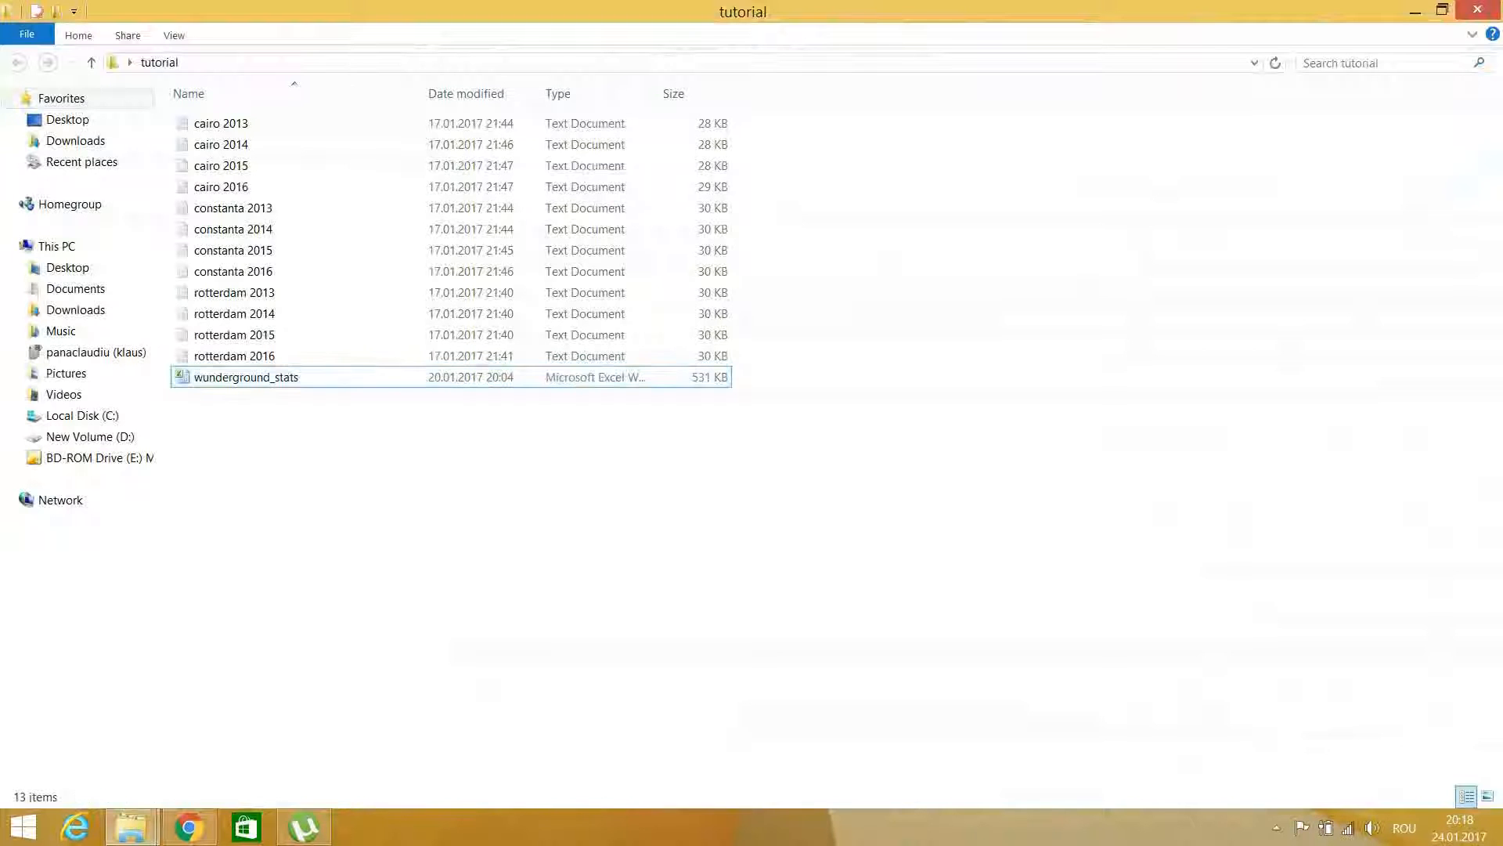
pyautogui.click(1477, 9)
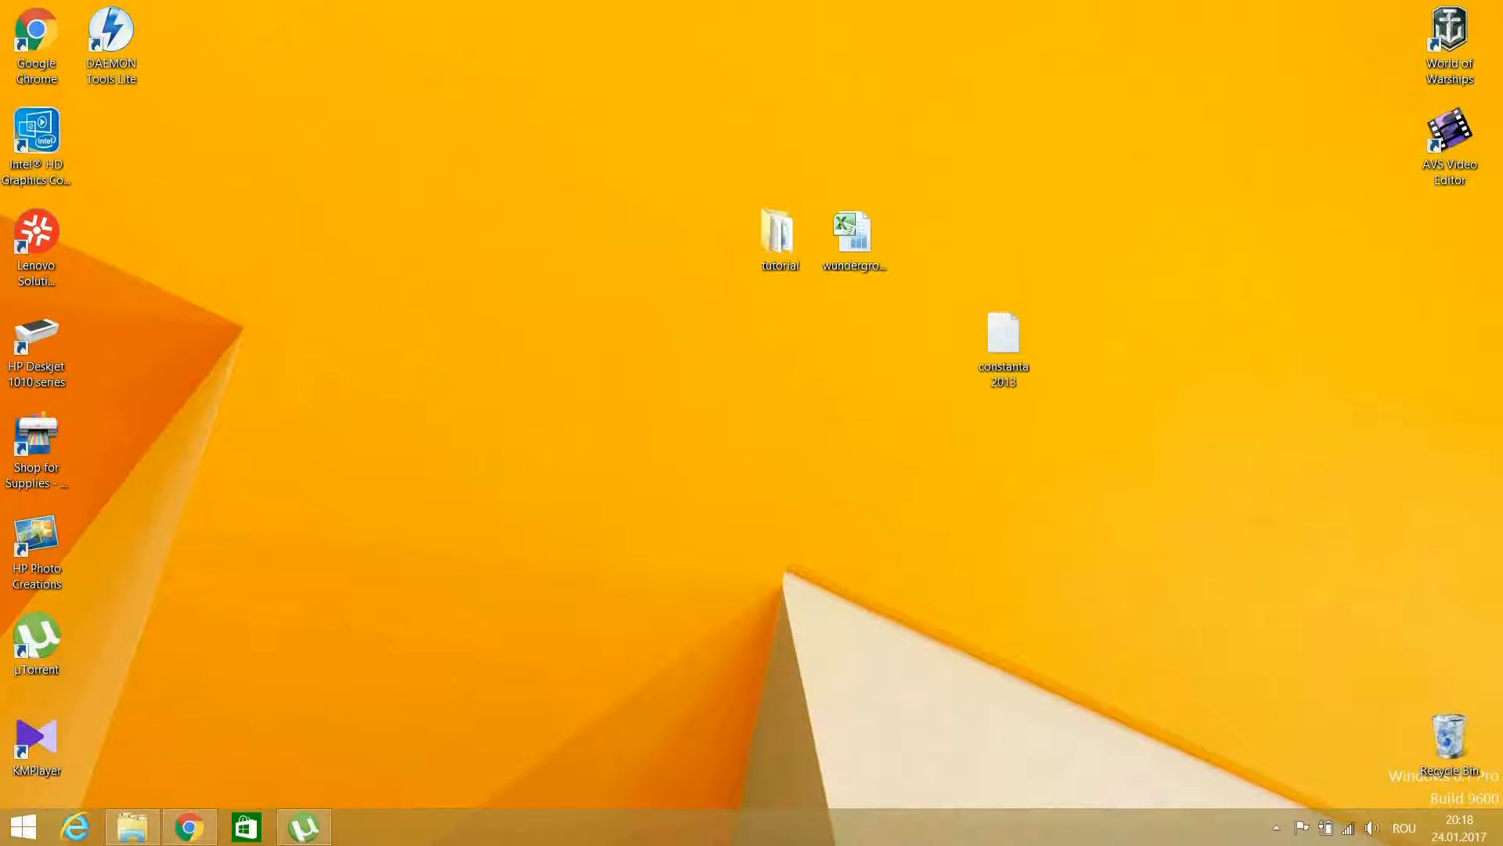